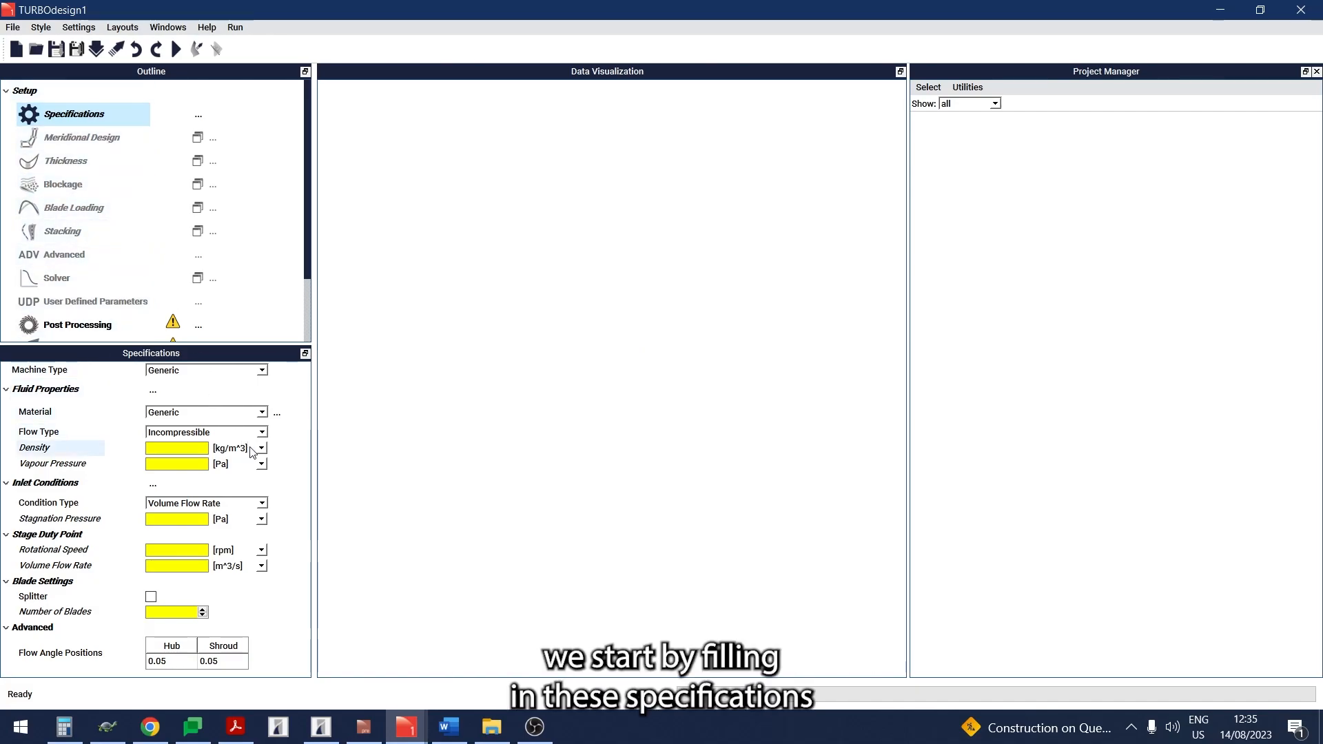
- Set the machine type to Turbine and define the fluid with gas constant 287.1 J/(kg K) and specific heat ratio 1.4
click(205, 372)
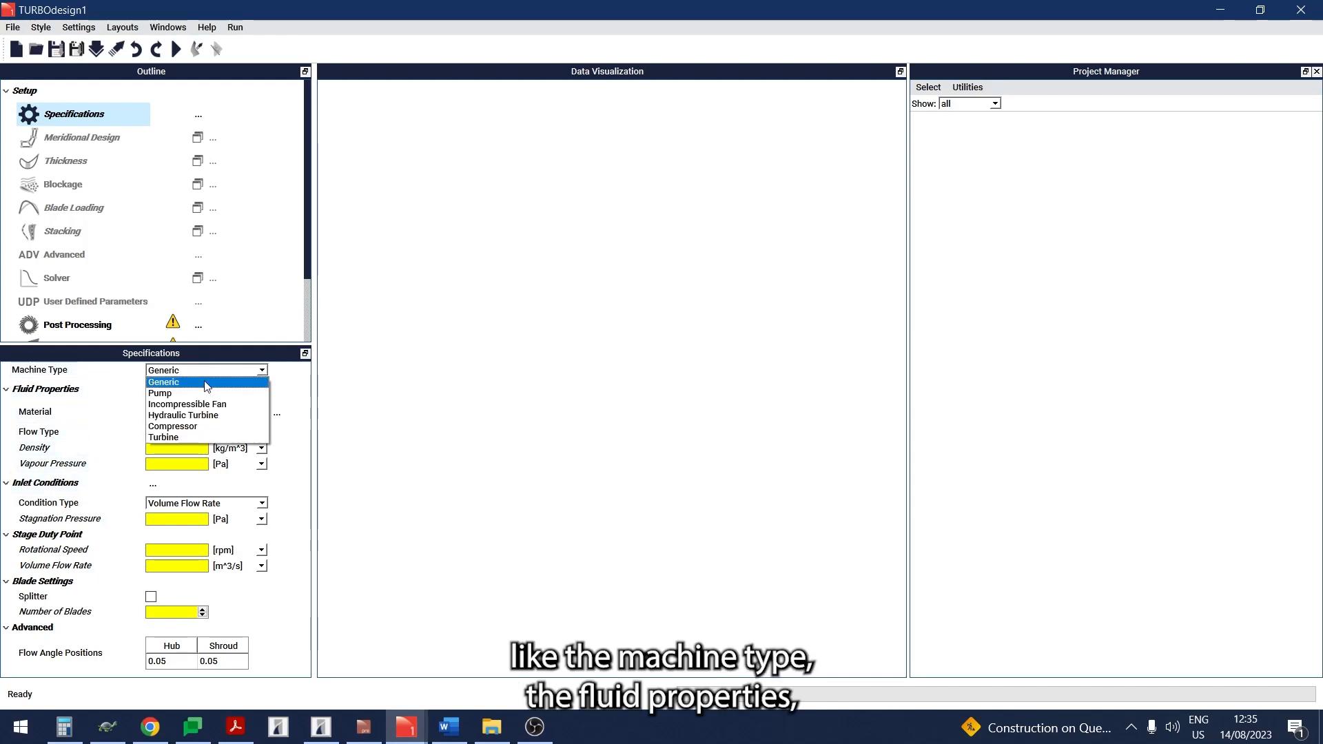
click(198, 438)
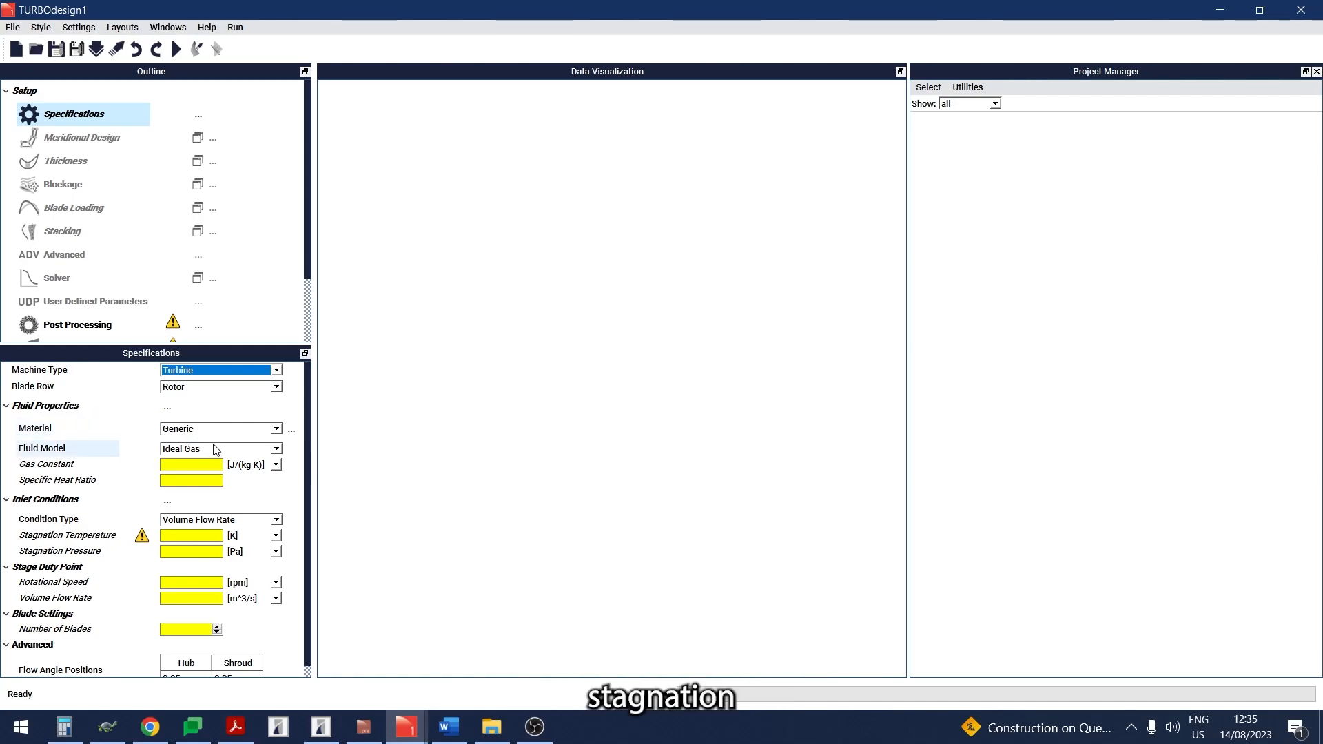
click(201, 468)
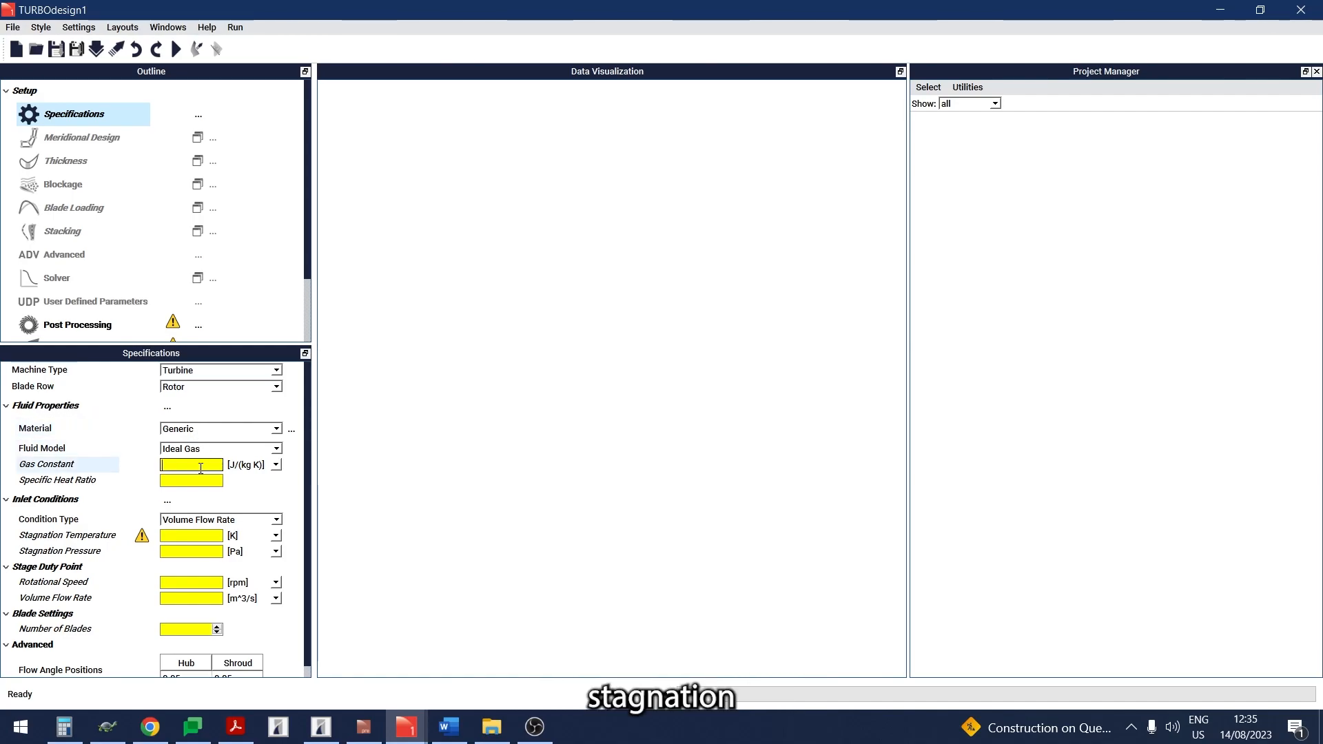
text(287.1)
click(196, 482)
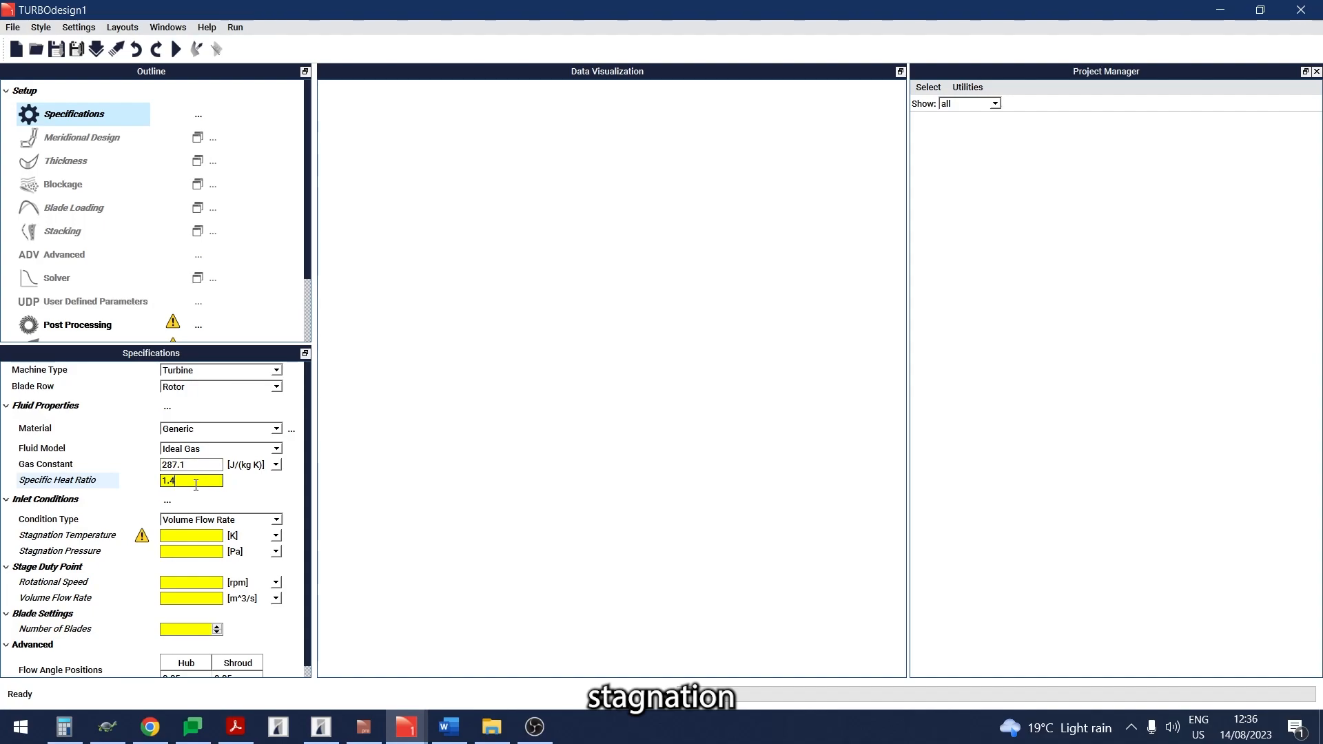
- Specify an inlet stagnation pressure of 52500 Pa, a rotational speed of 6523 rpm and 108 blades
click(184, 551)
text(52500)
click(188, 583)
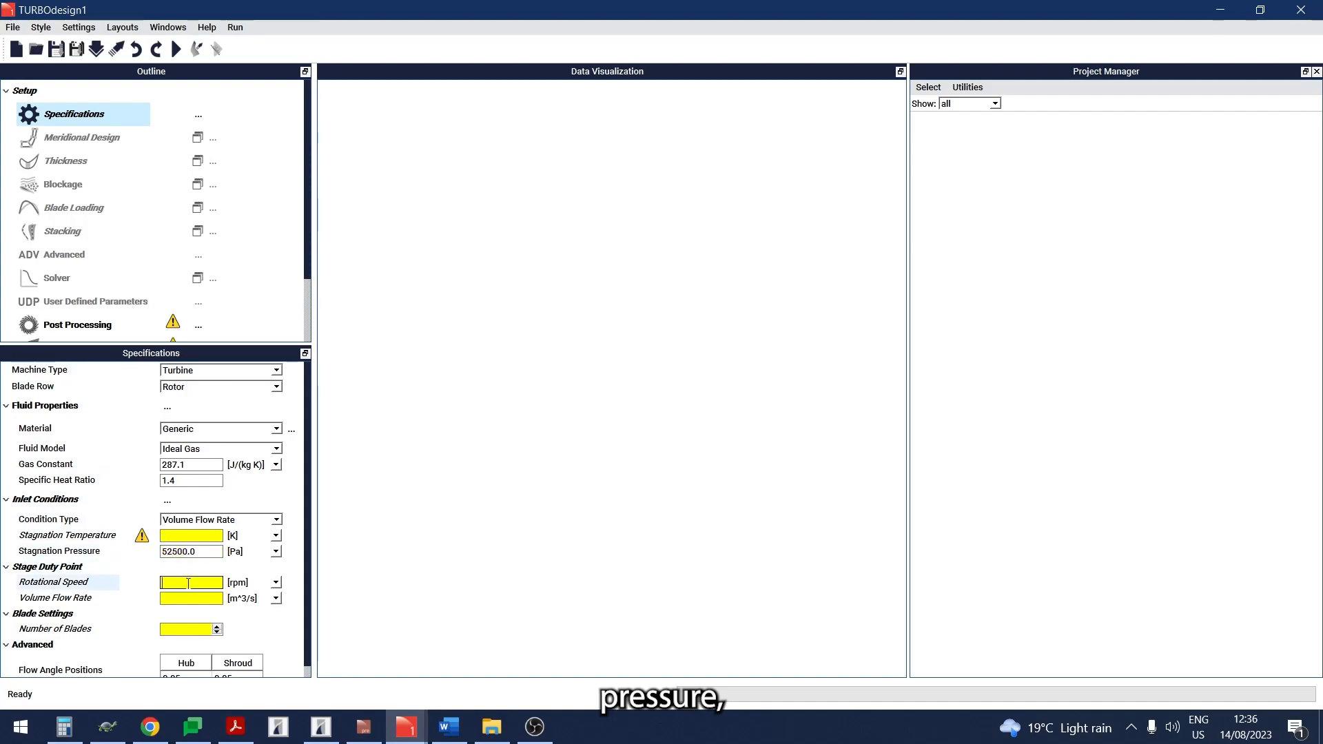
text(6523)
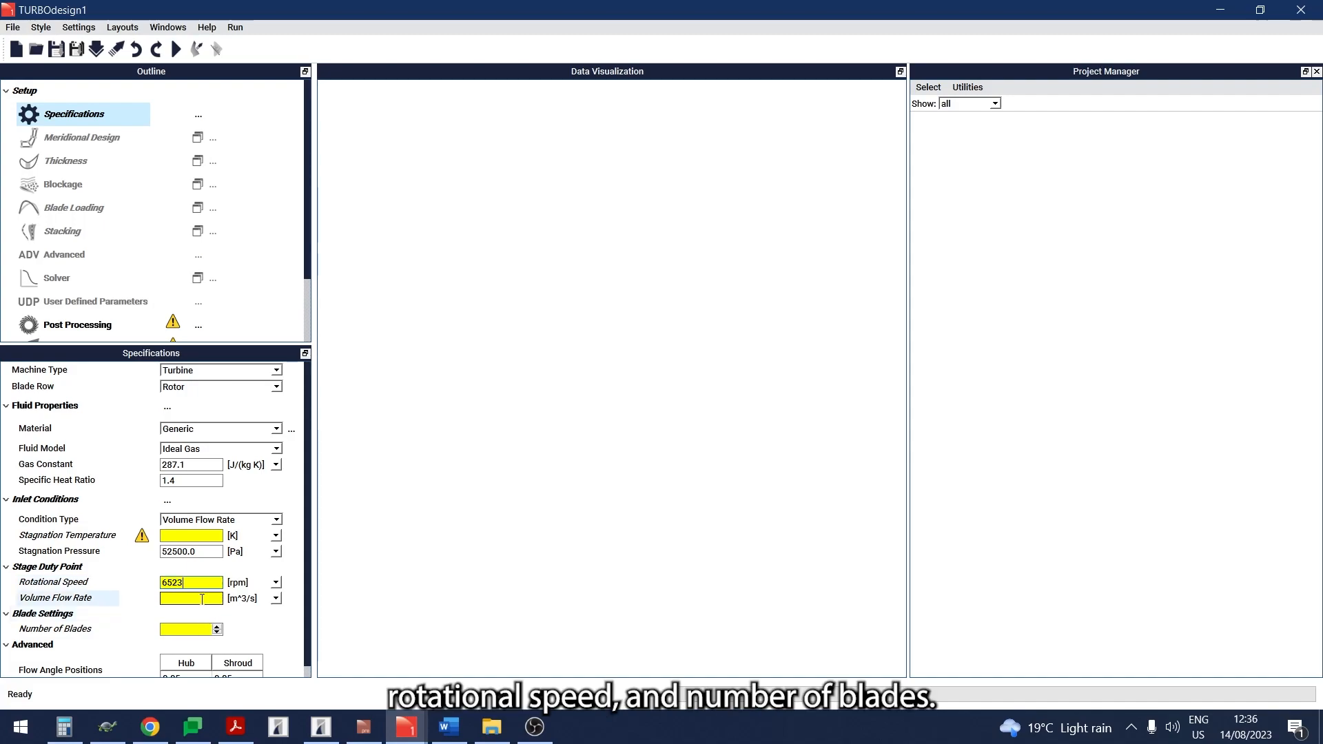
click(183, 630)
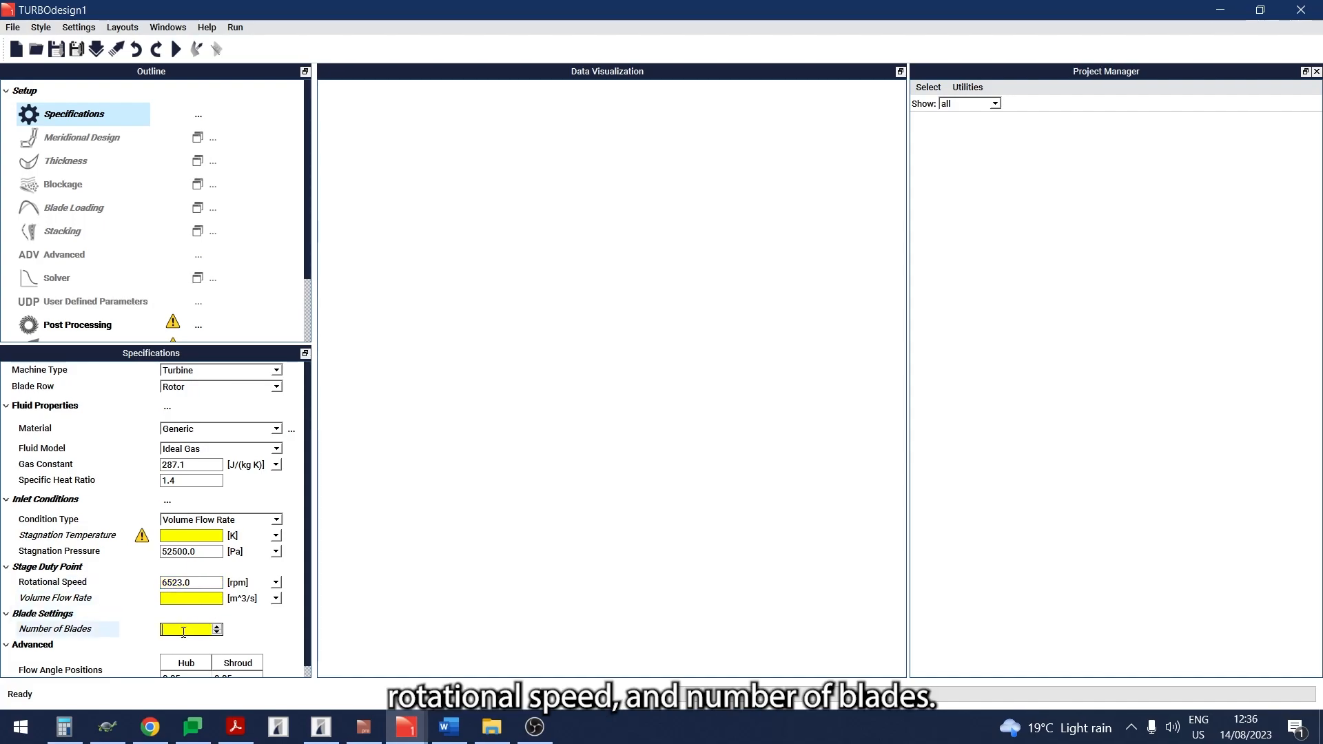
text(108)
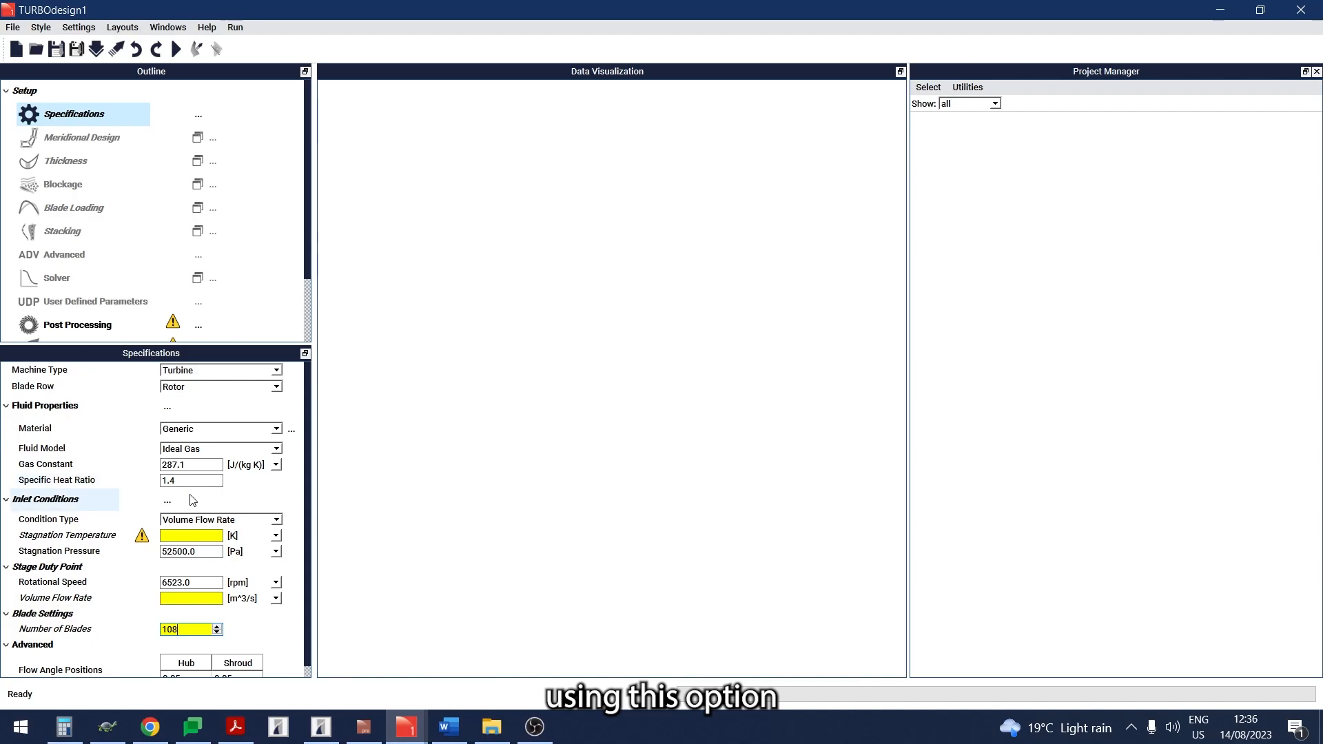
- Import the inlet conditions from the file rotor.vin
click(172, 504)
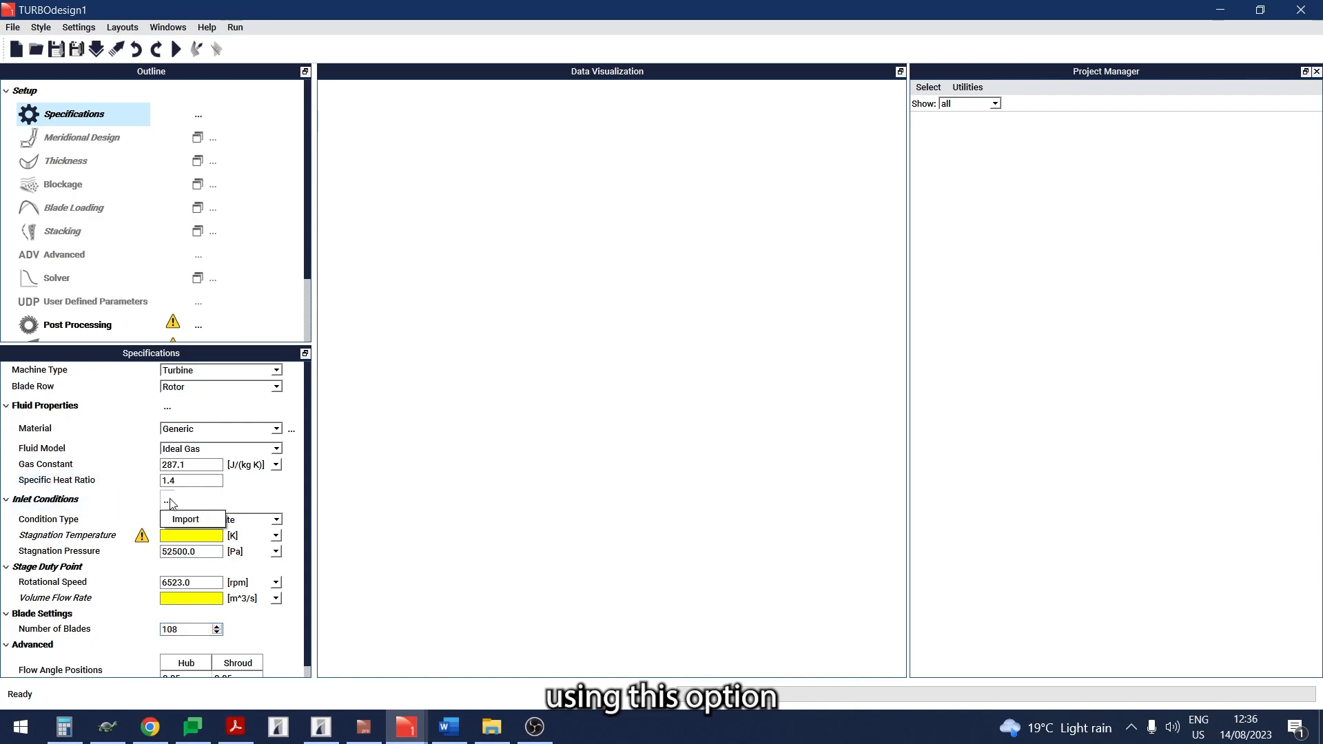
click(182, 521)
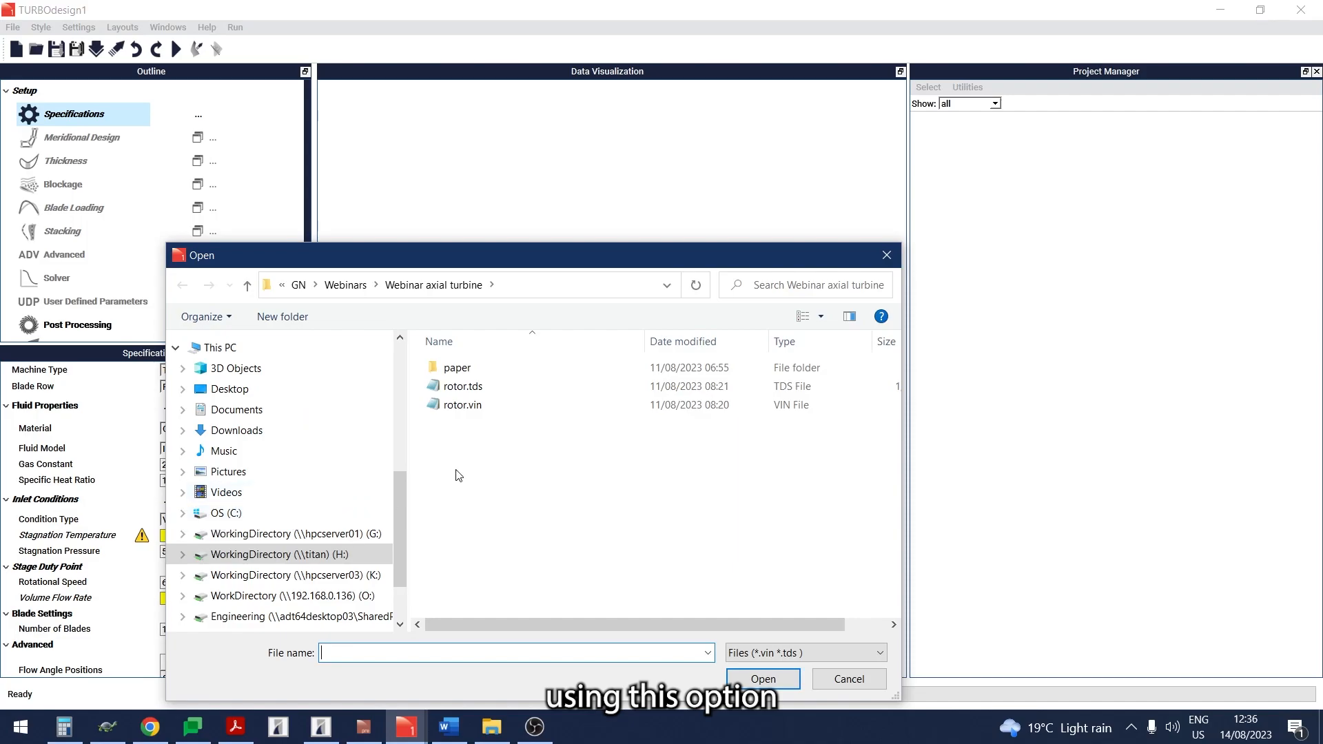
double_click(454, 410)
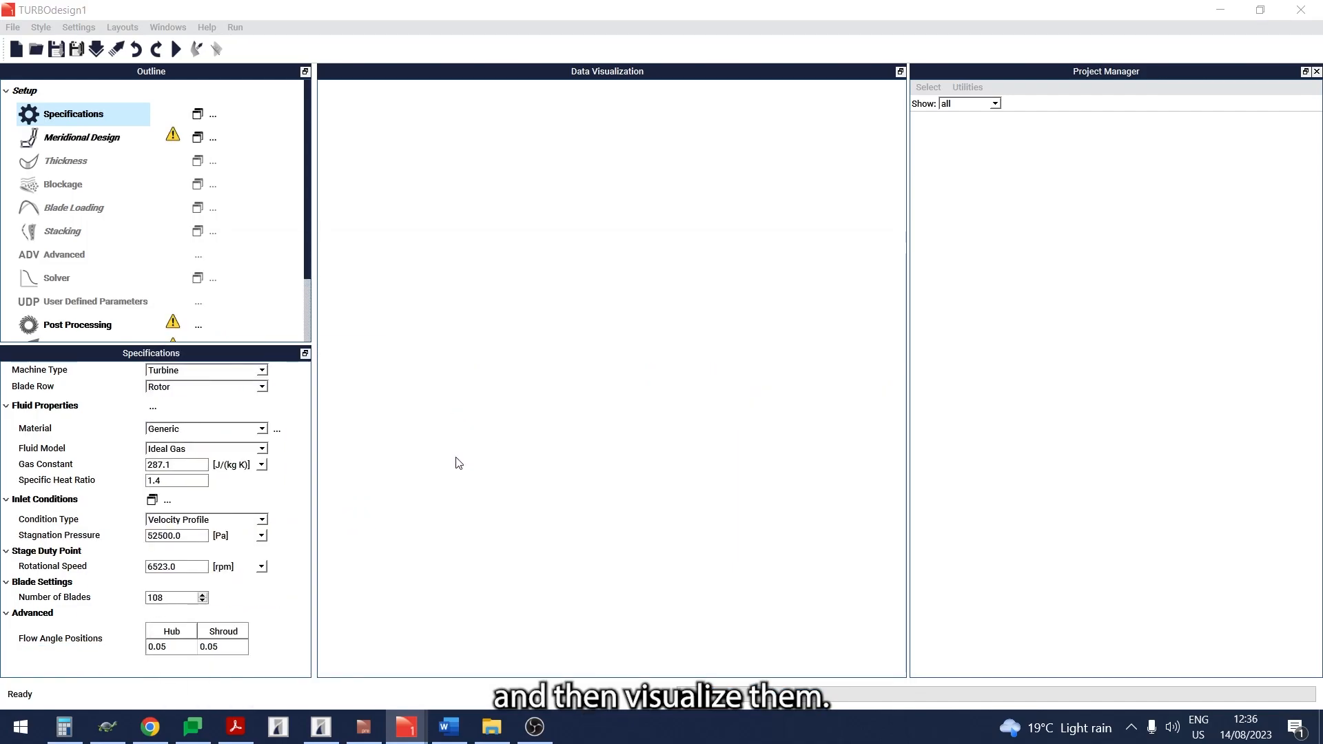
- Plot the imported inlet conditions and switch the plot to the spanwise stagnation temperature
click(155, 502)
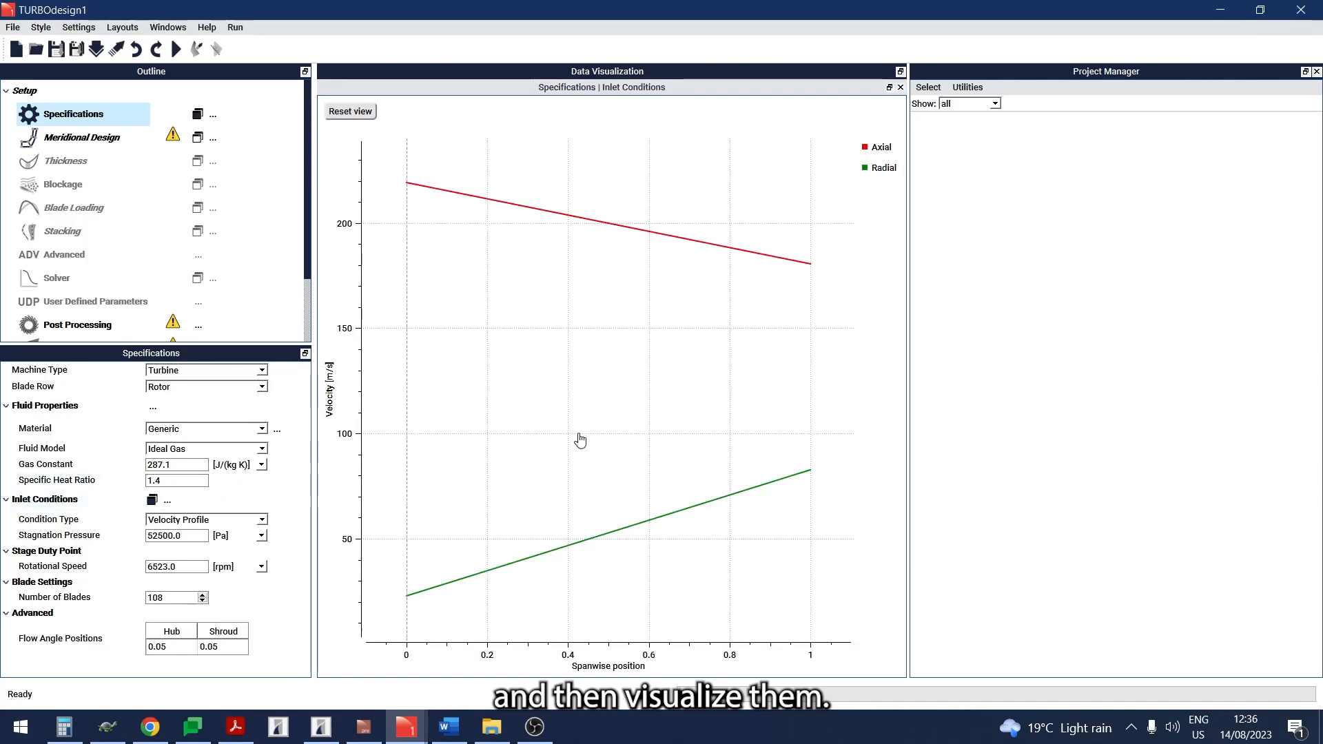
right_click(599, 386)
click(628, 433)
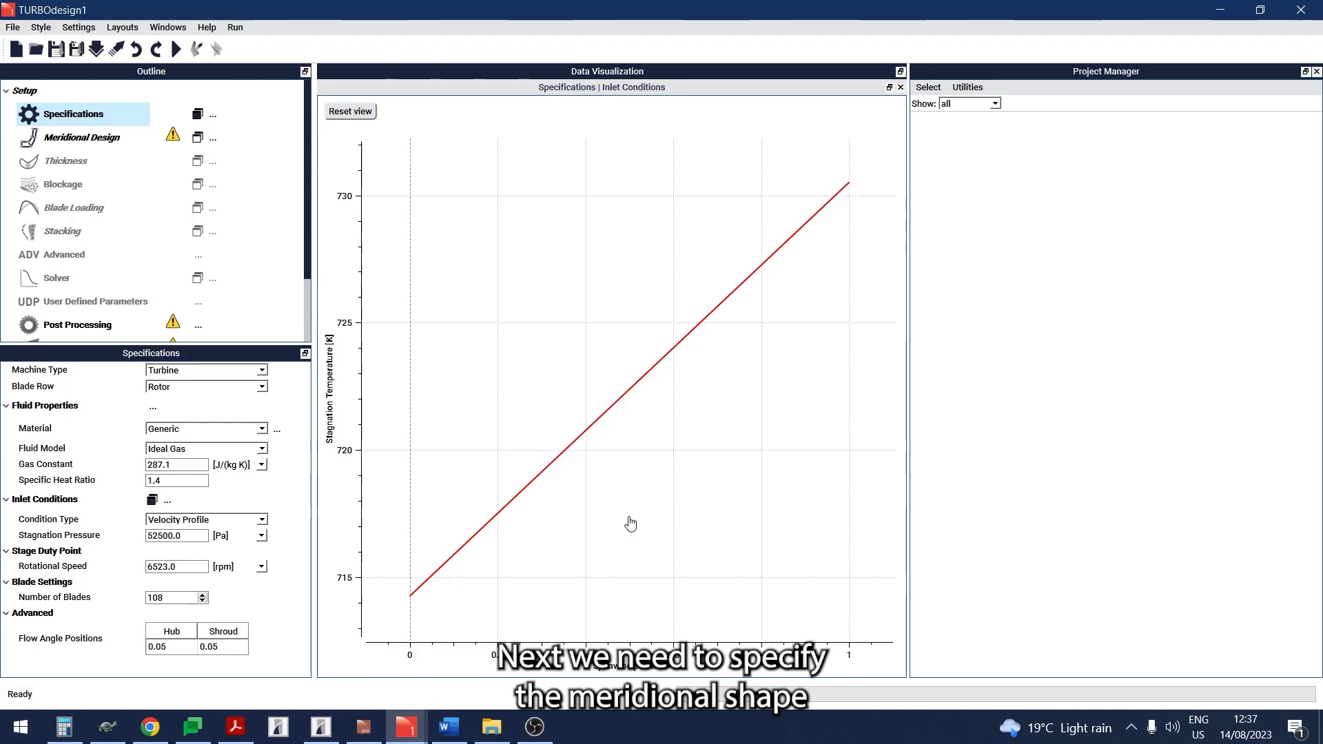
- Import the meridional geometry from rotor.mri through the geometry editor and display its meridional grid
click(102, 141)
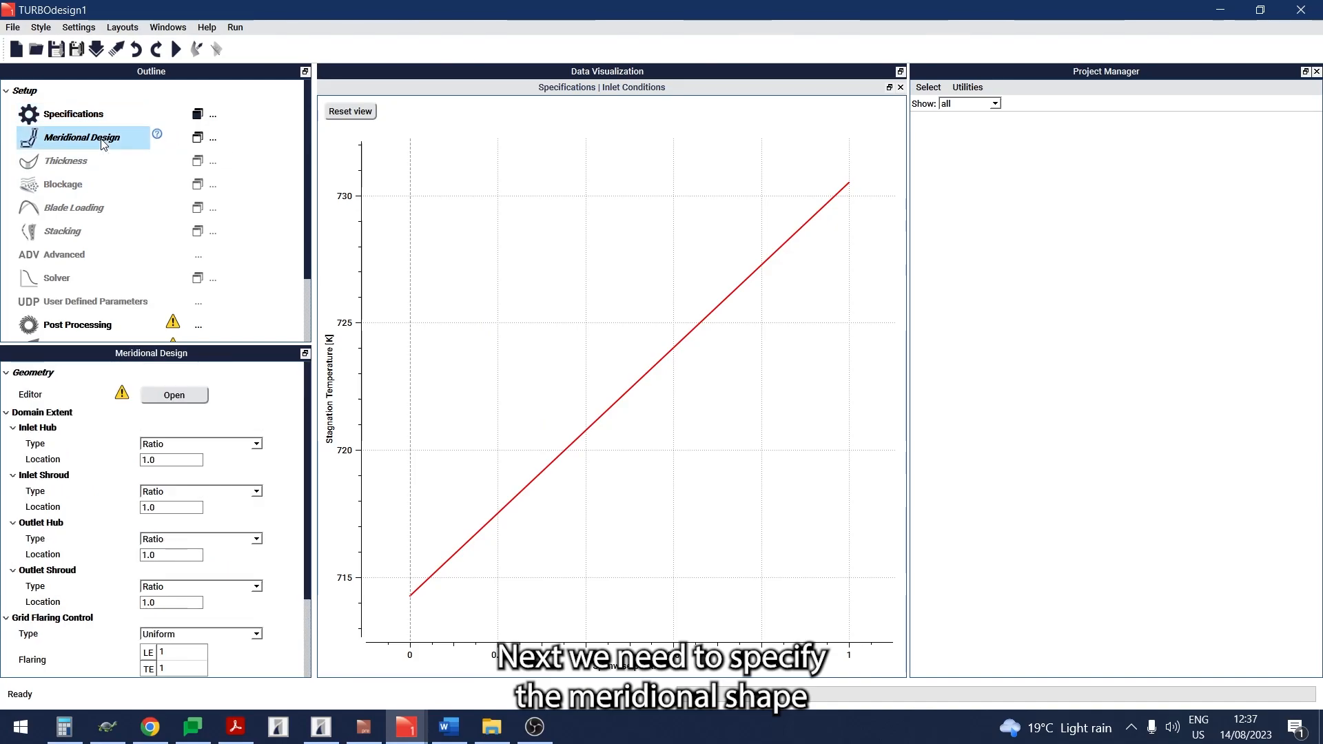
click(184, 395)
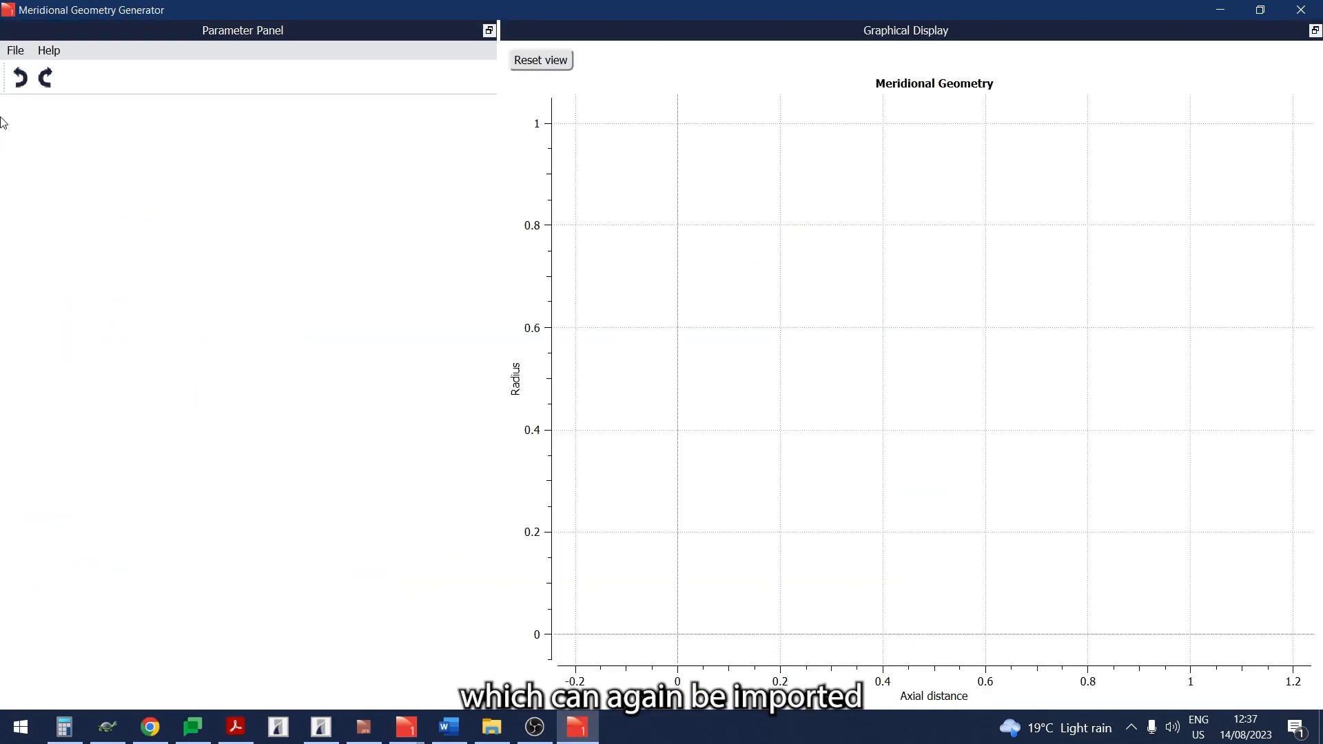
click(14, 50)
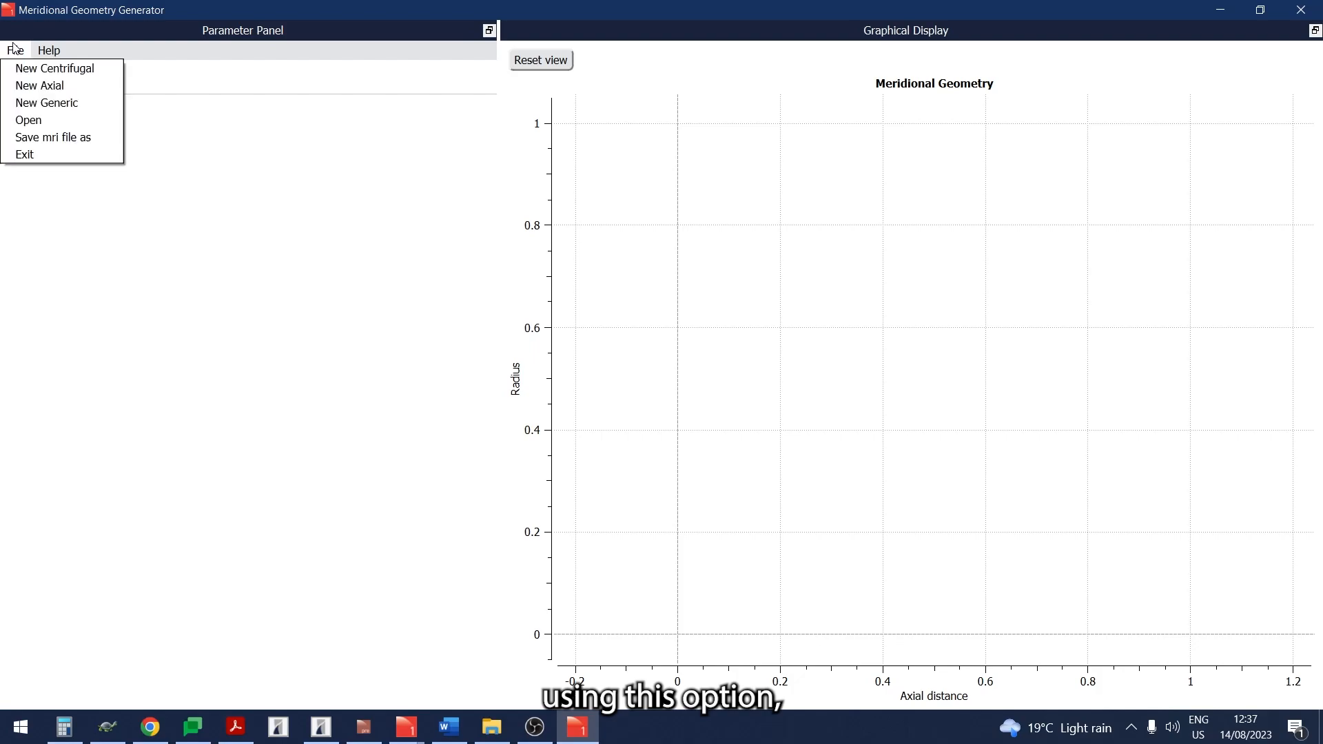
click(28, 121)
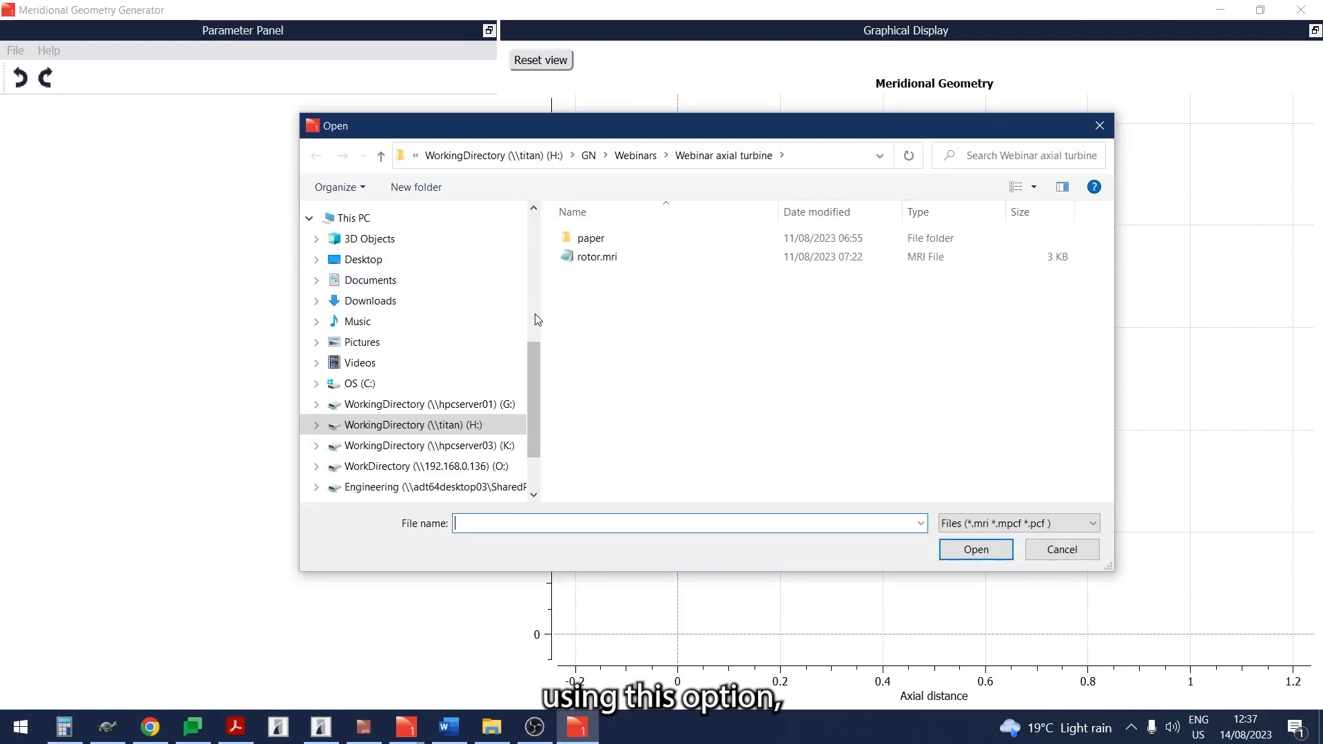
double_click(577, 262)
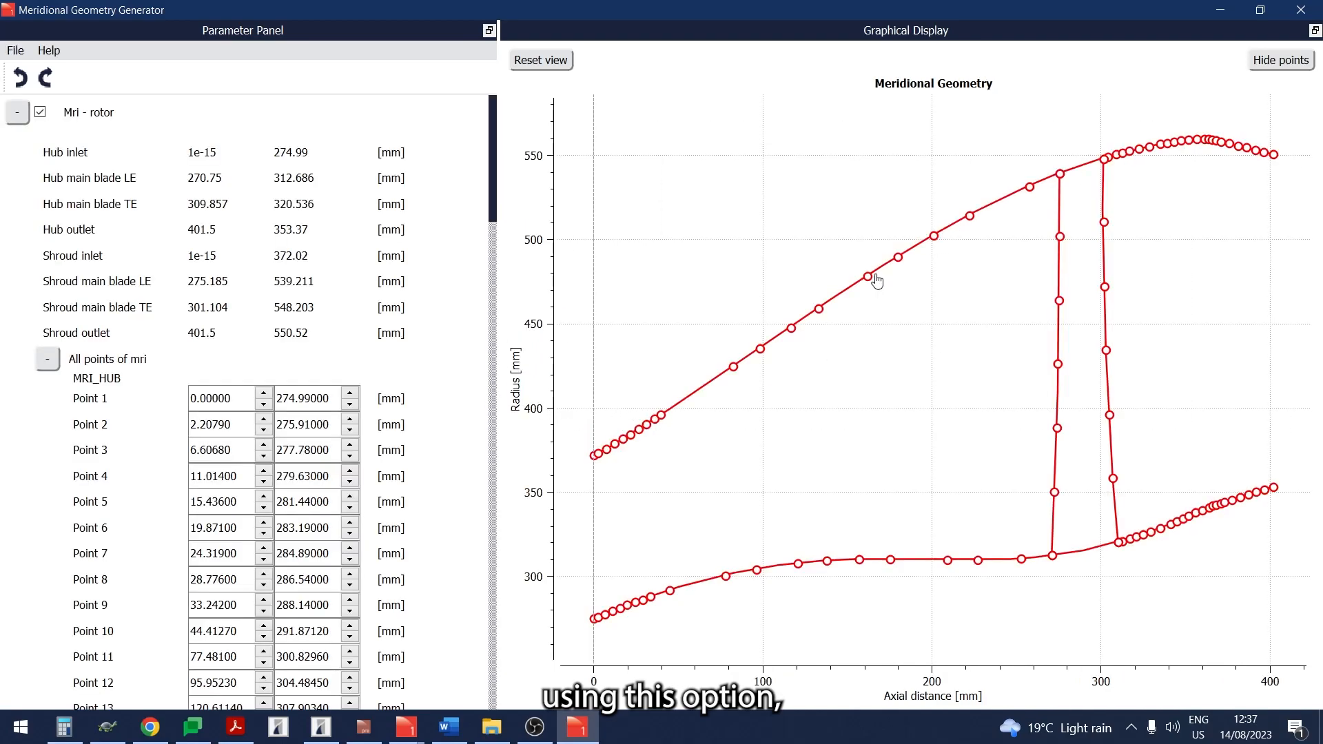
click(1300, 9)
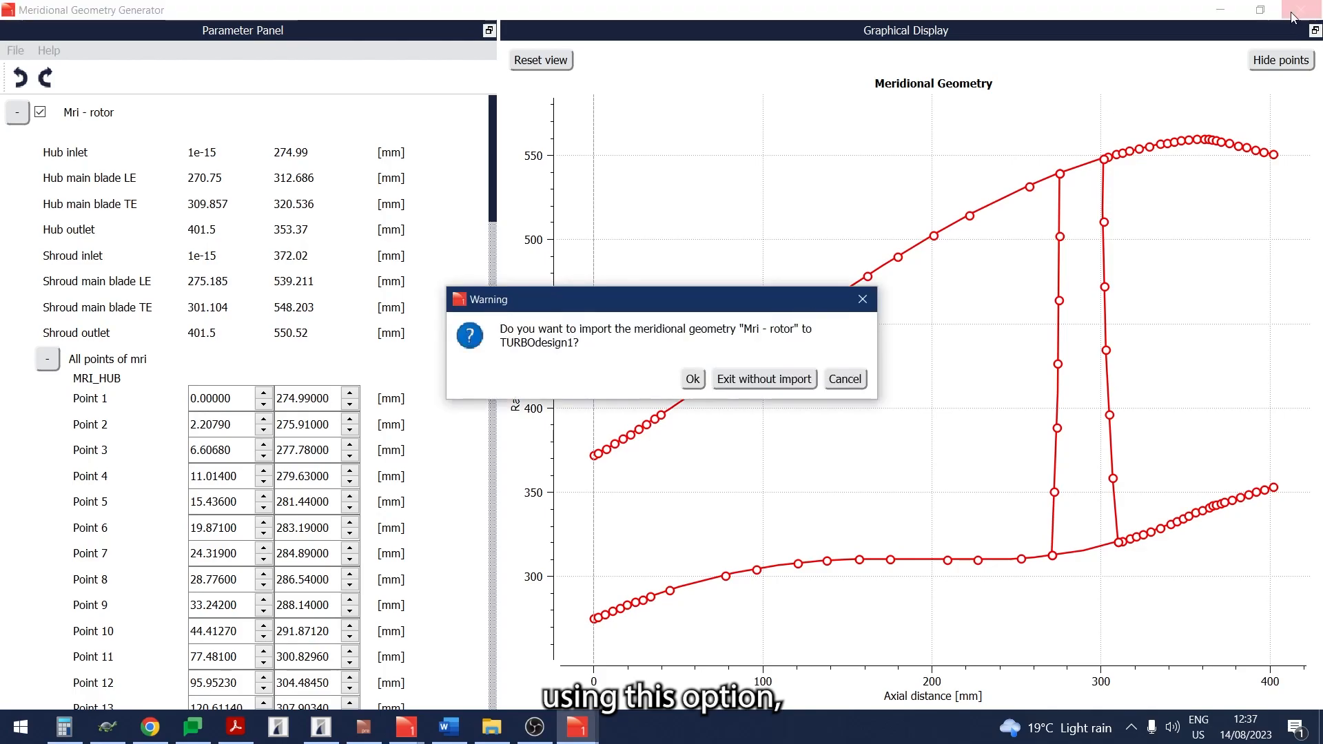
click(690, 380)
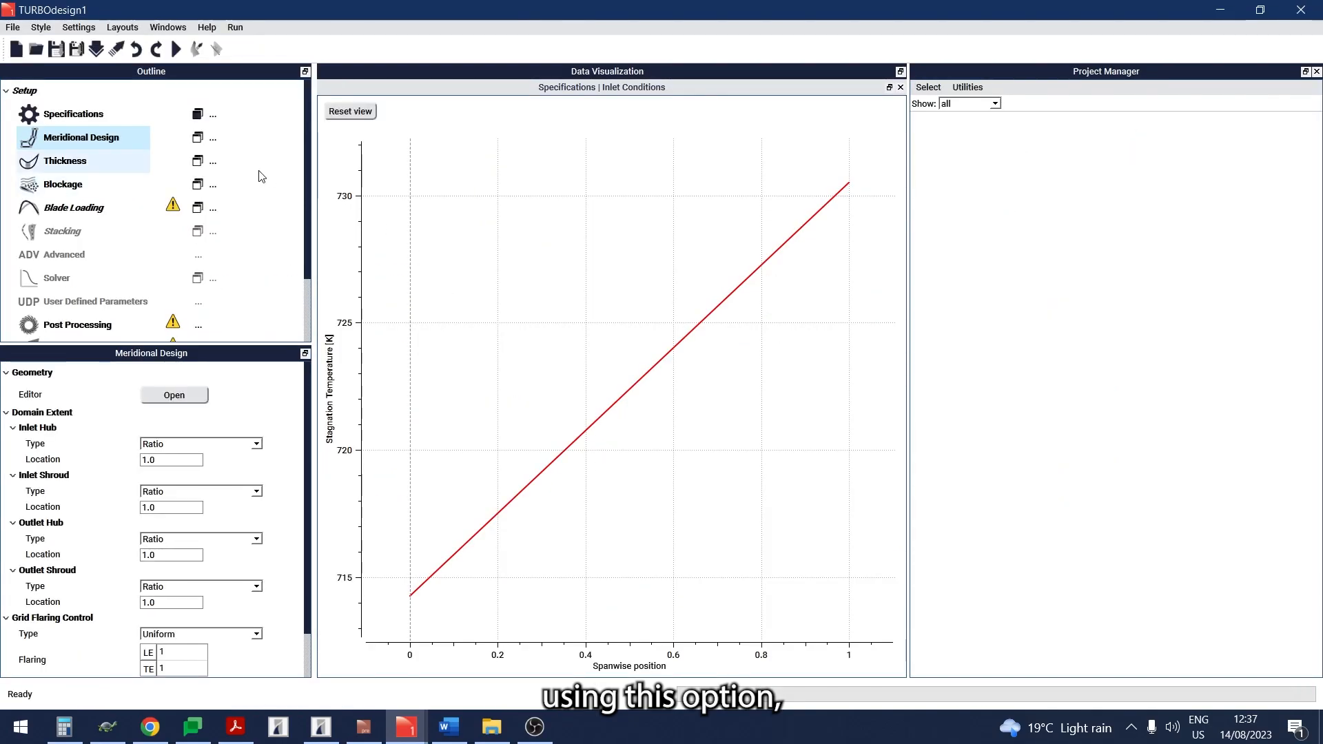
click(198, 136)
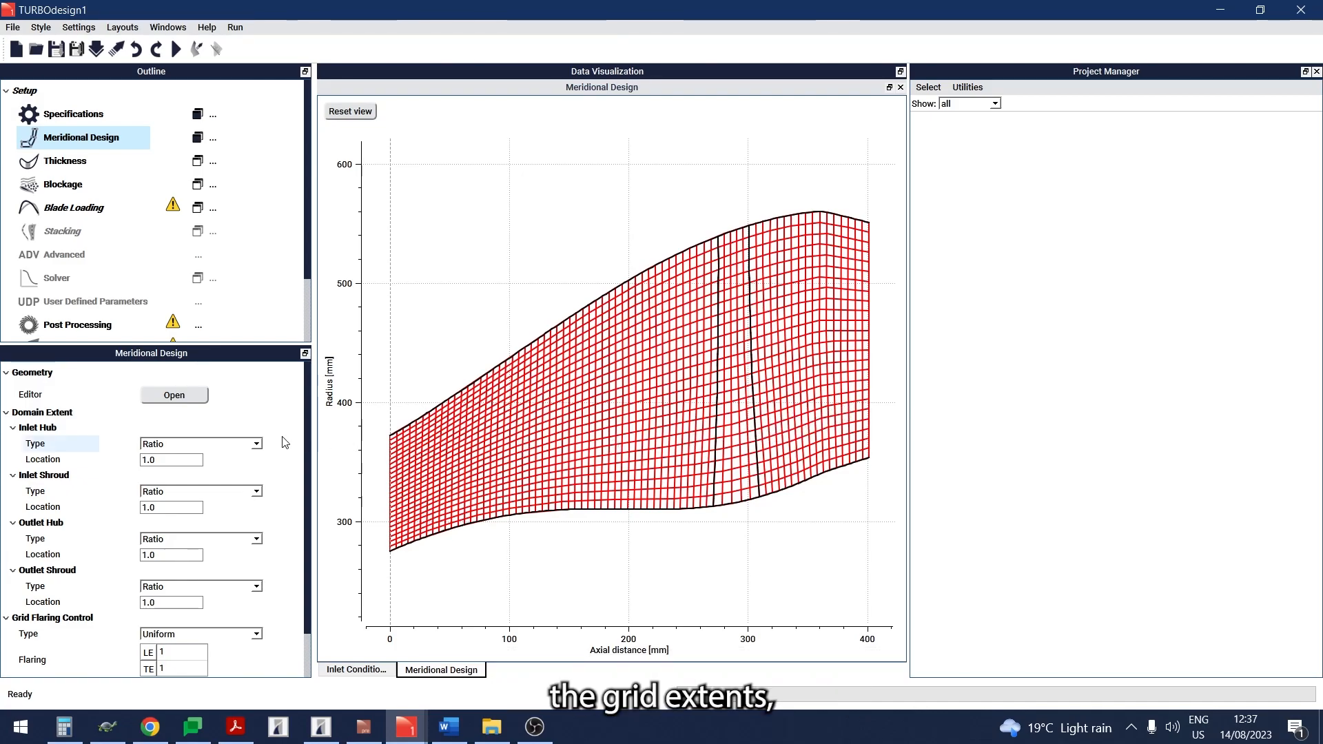
- Set the domain extent location ratio to 0.1 for both the inlet hub and the inlet shroud
double_click(185, 461)
text(0.1)
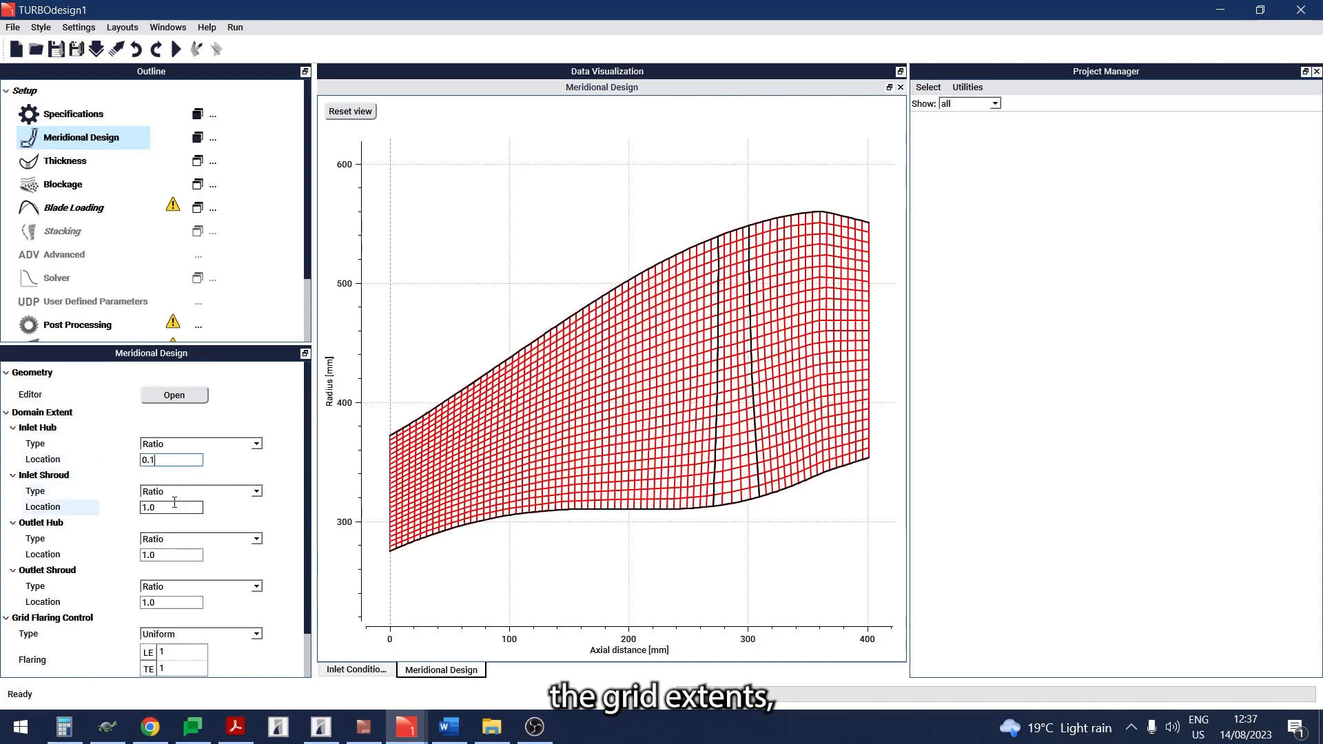
double_click(175, 504)
text(0.1)
click(255, 524)
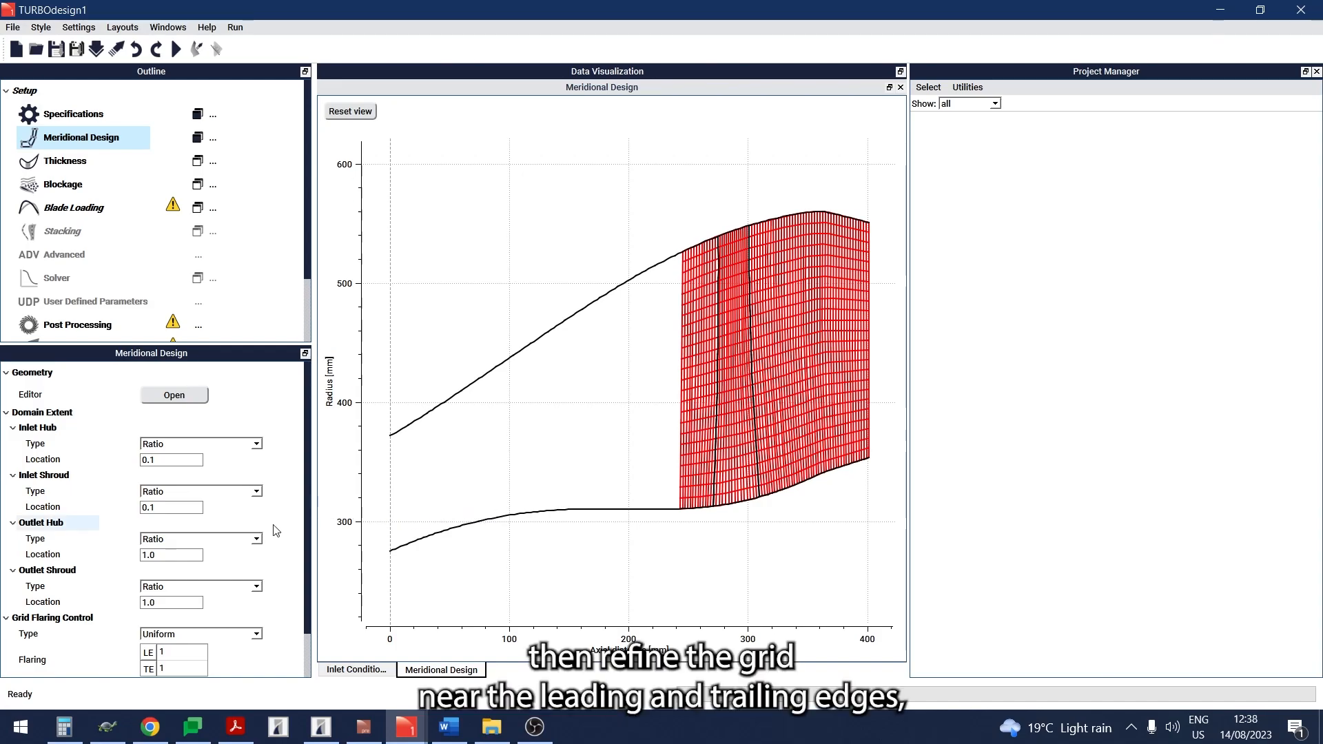
- Refine the grid near the blade edges by setting both leading-edge and trailing-edge flaring to 0.4
scroll(269, 544, down, 1)
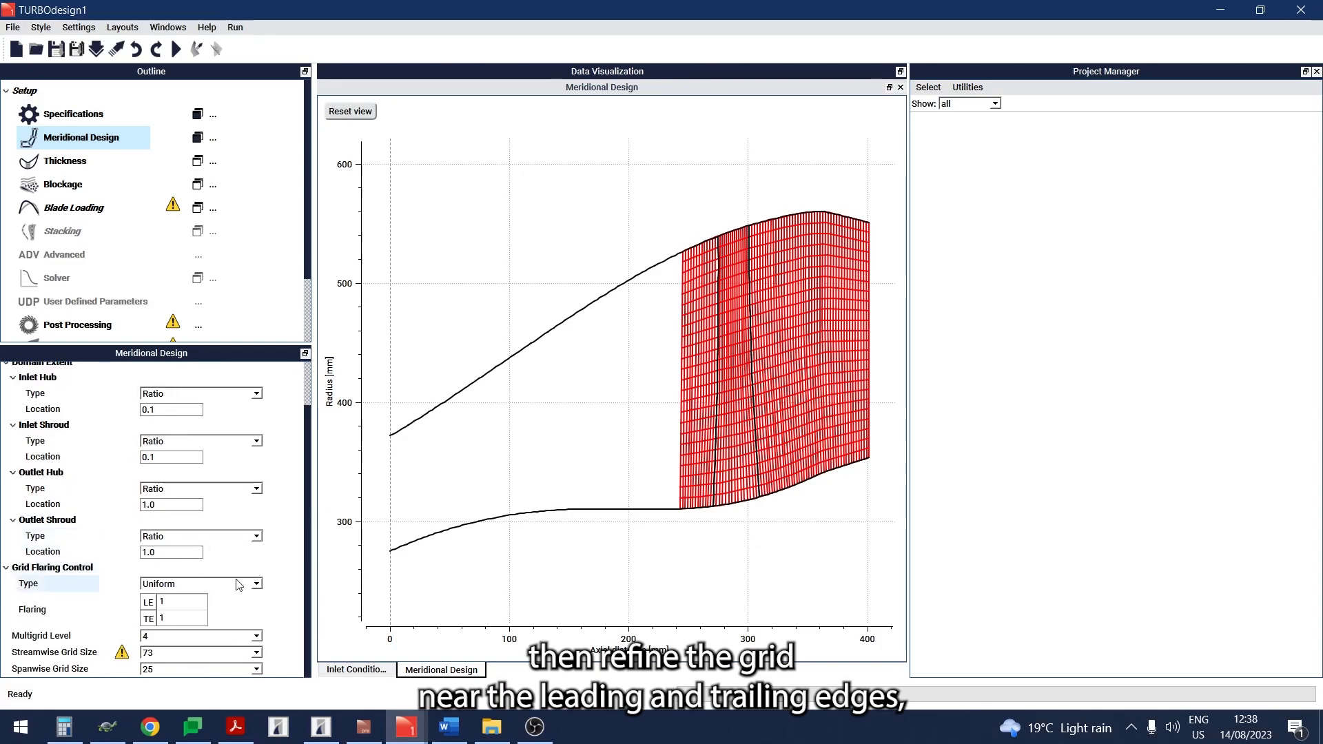
click(188, 601)
click(188, 601)
text(0.4)
key(Return)
double_click(190, 617)
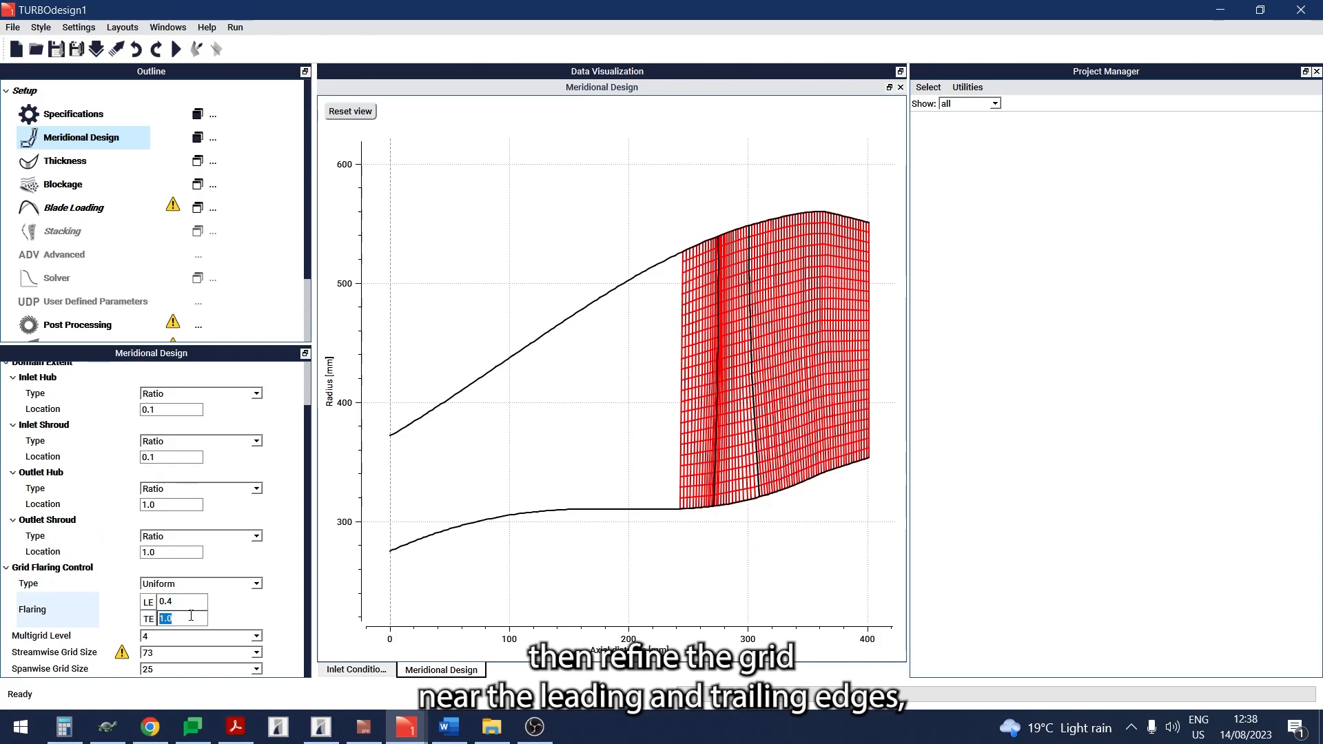
text(0.4)
key(Return)
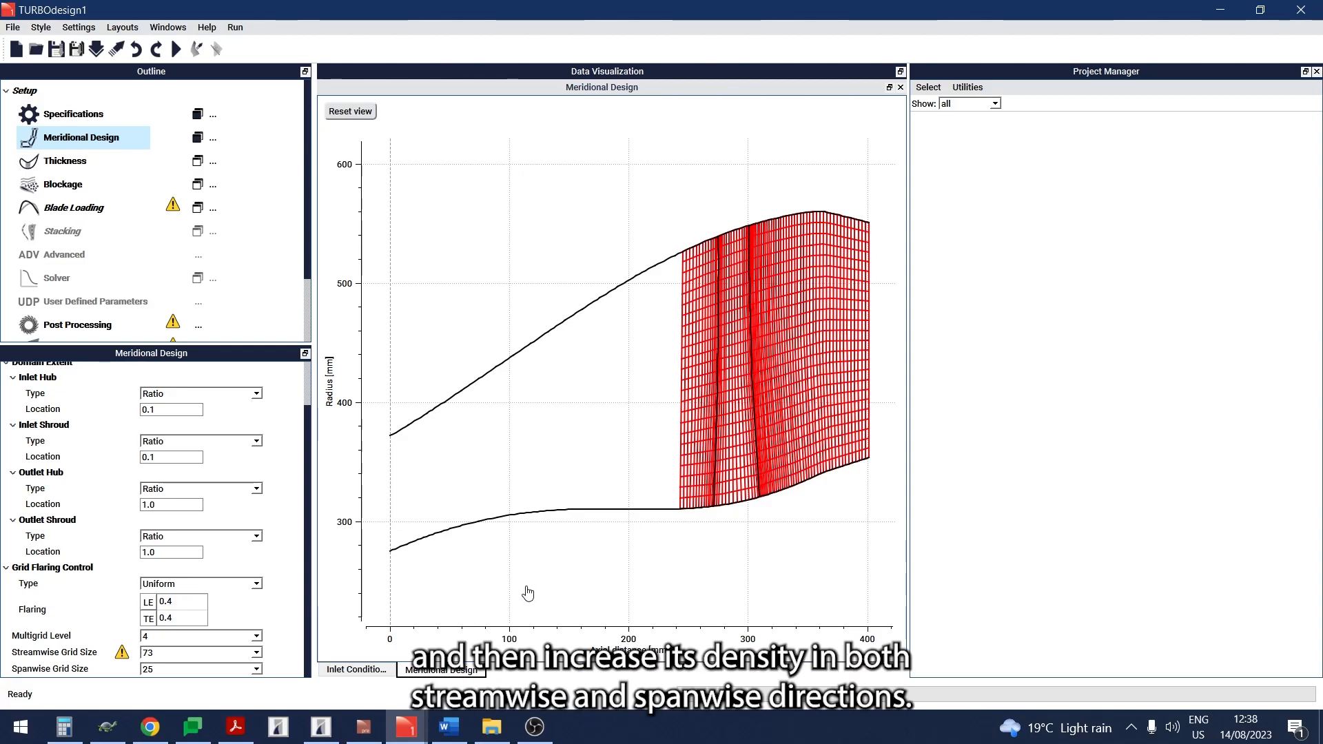
- Increase the grid density to a streamwise size of 121 and a spanwise size of 41
click(217, 653)
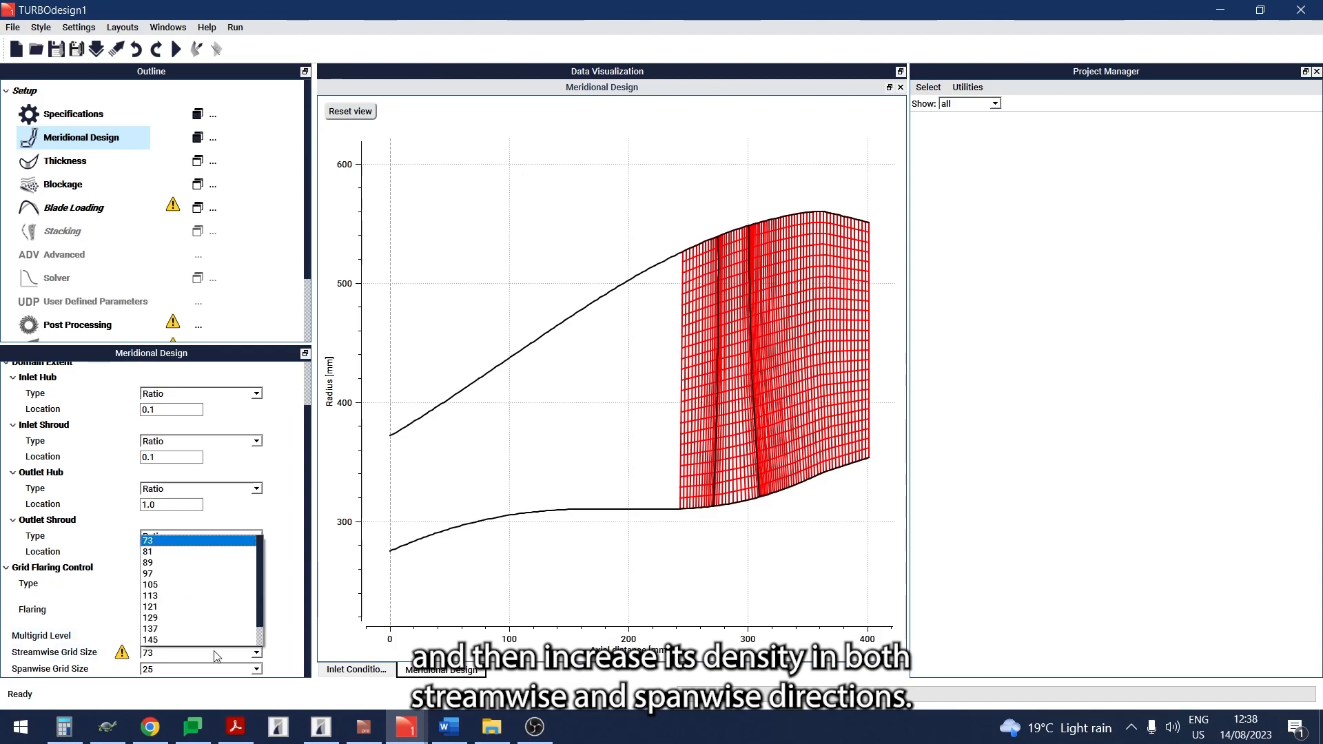
click(207, 607)
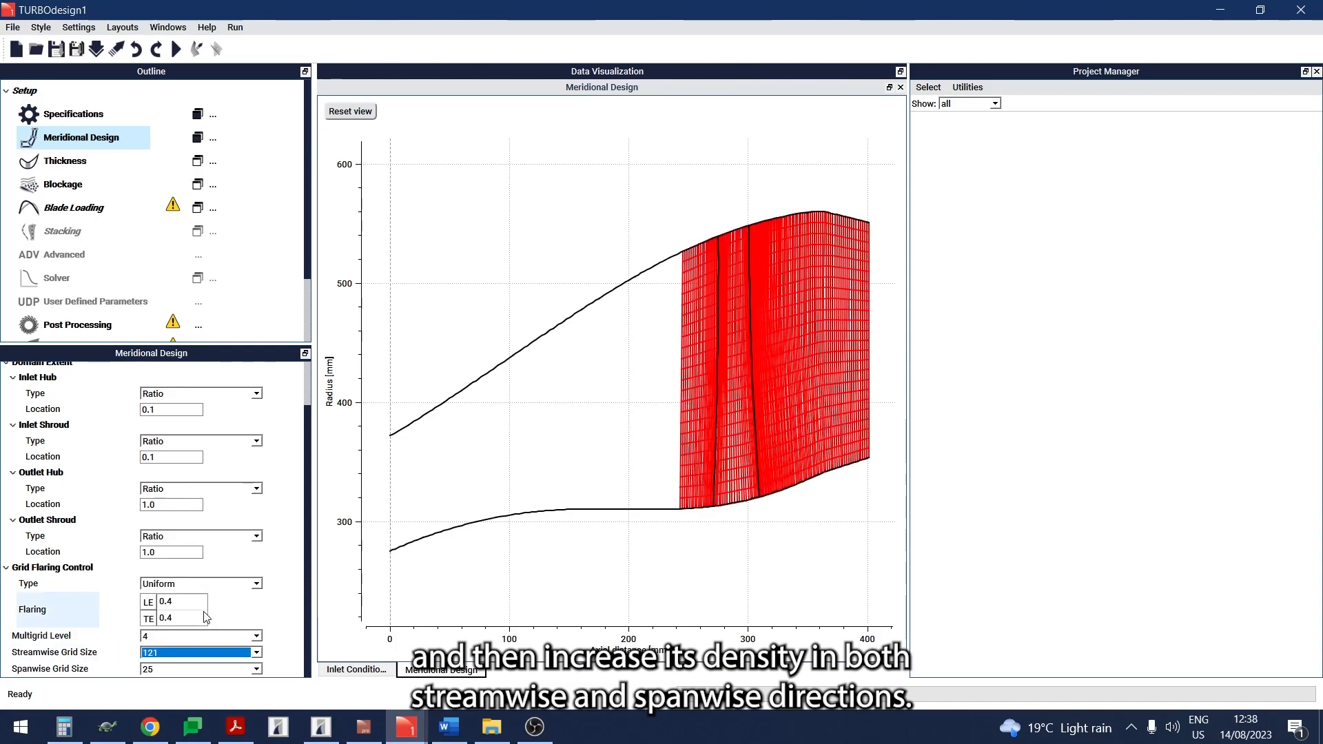
click(202, 670)
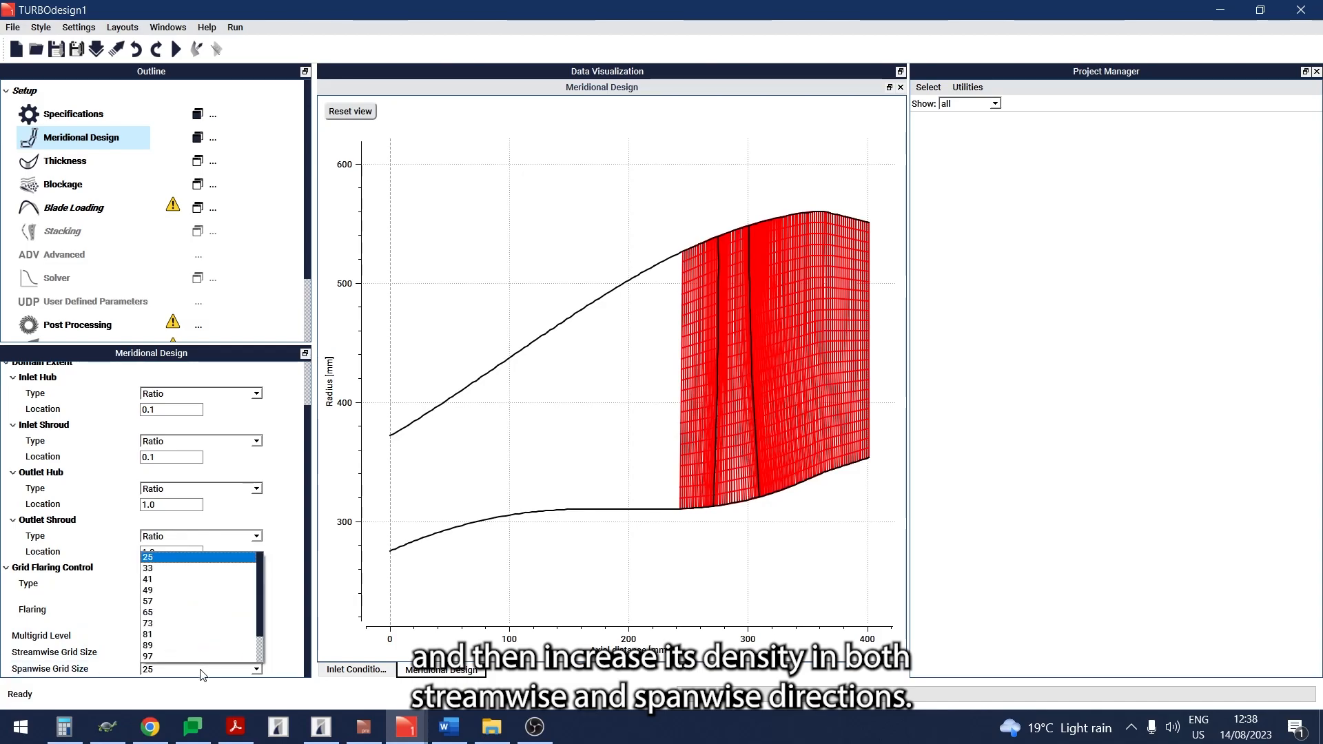
click(203, 579)
click(571, 563)
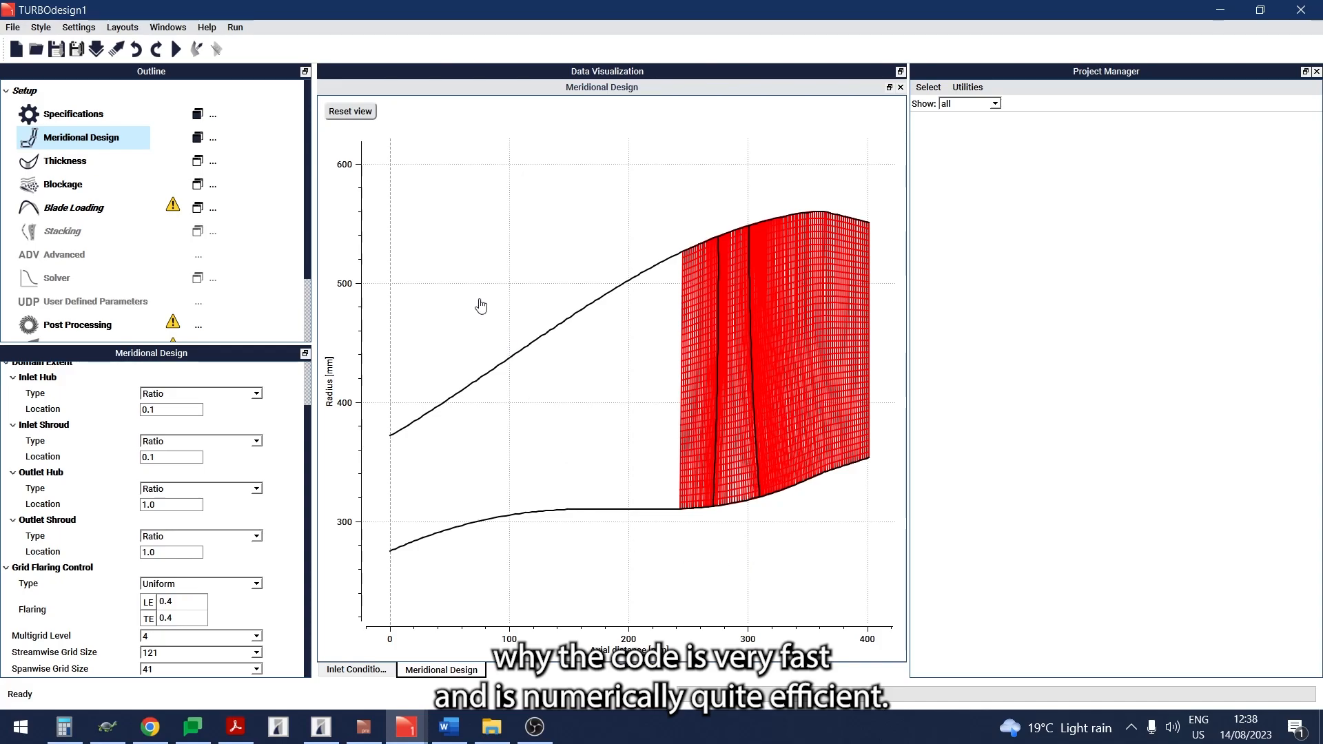
- Examine the thickness type choices and the streamwise distribution options available for the main blade
click(62, 169)
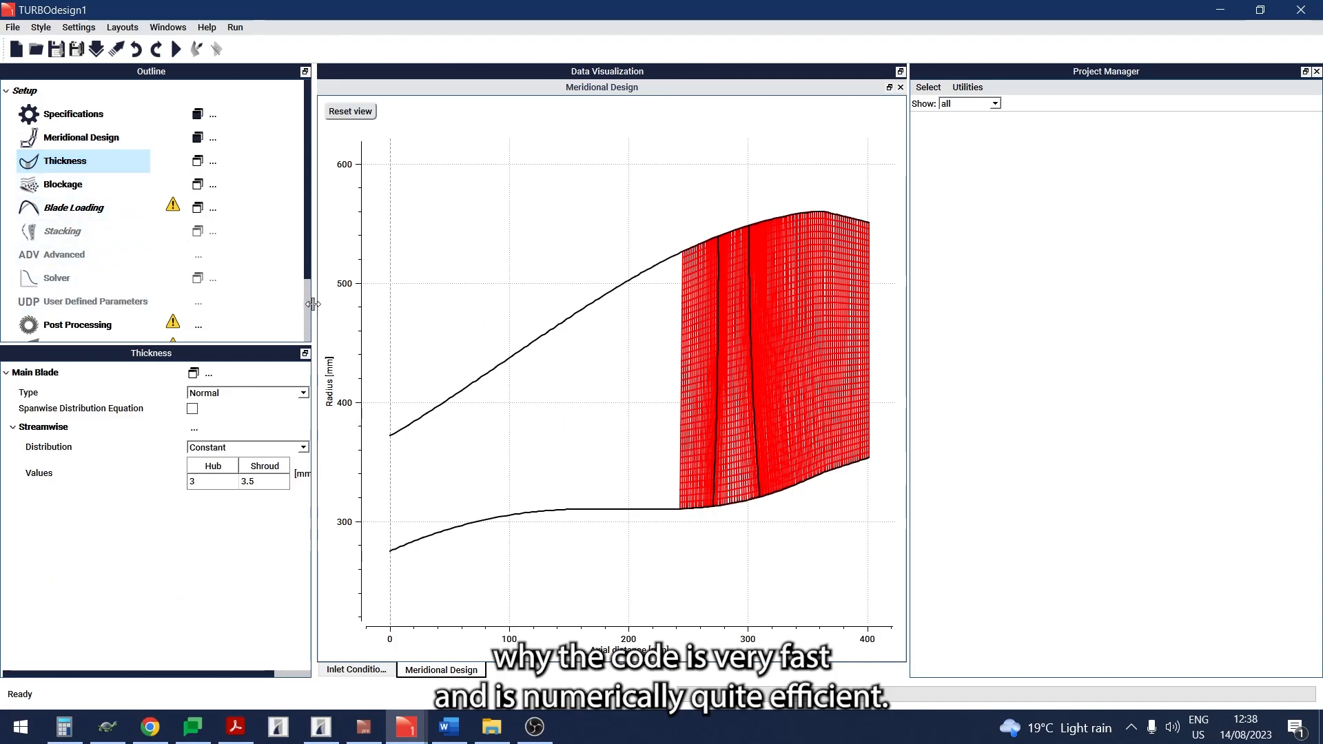
drag(312, 304, 332, 306)
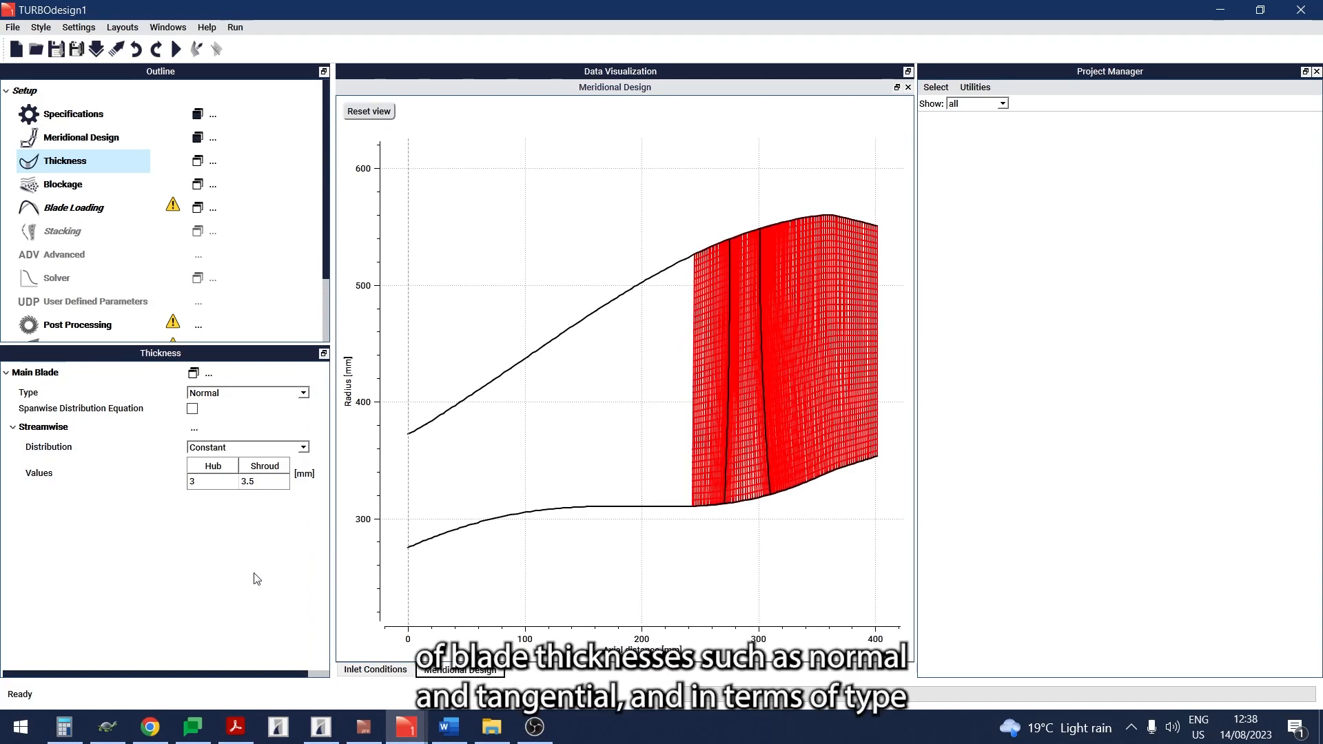
click(240, 398)
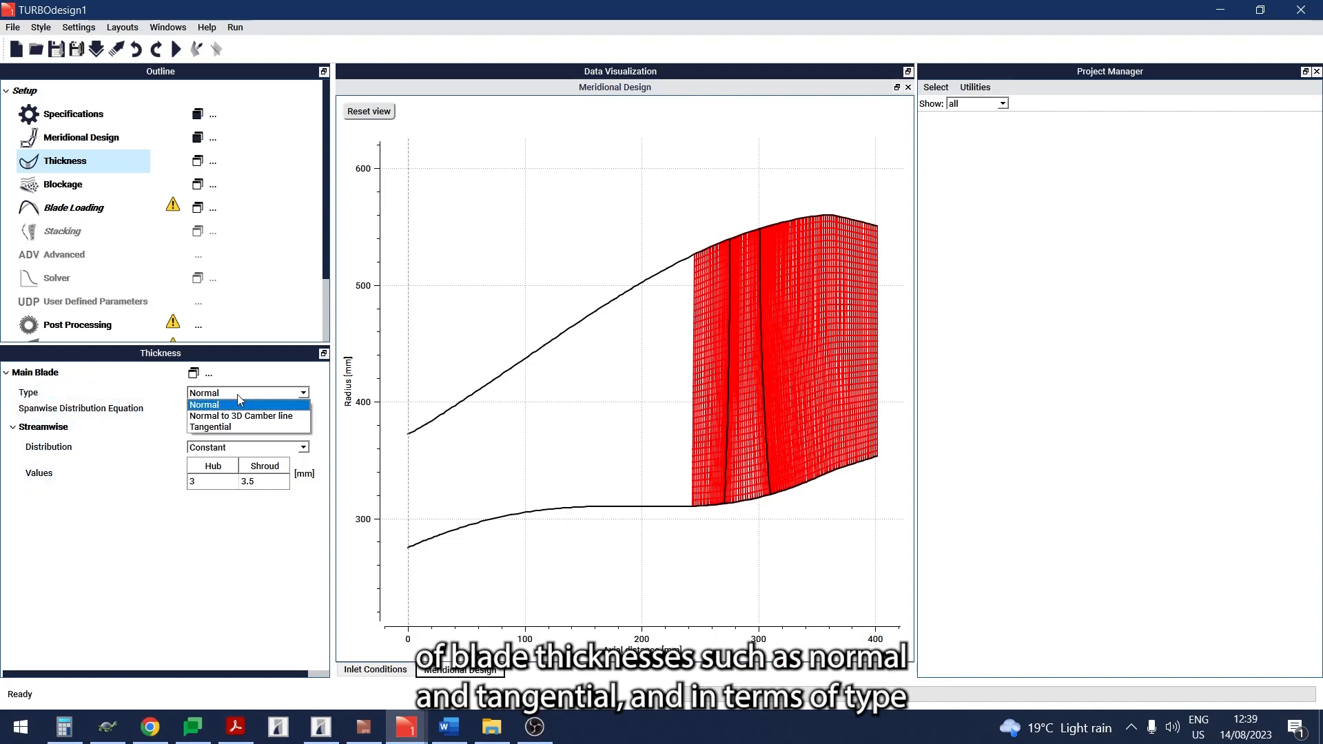
click(240, 393)
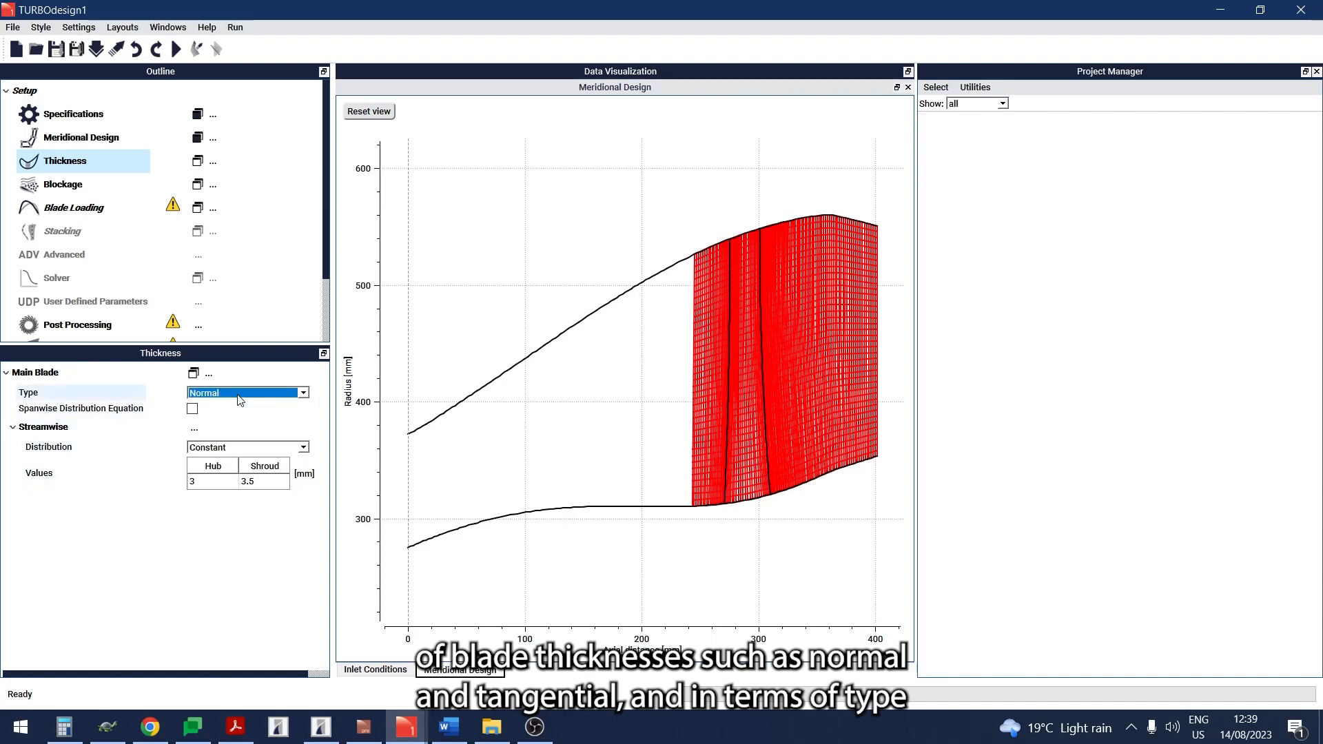
click(250, 449)
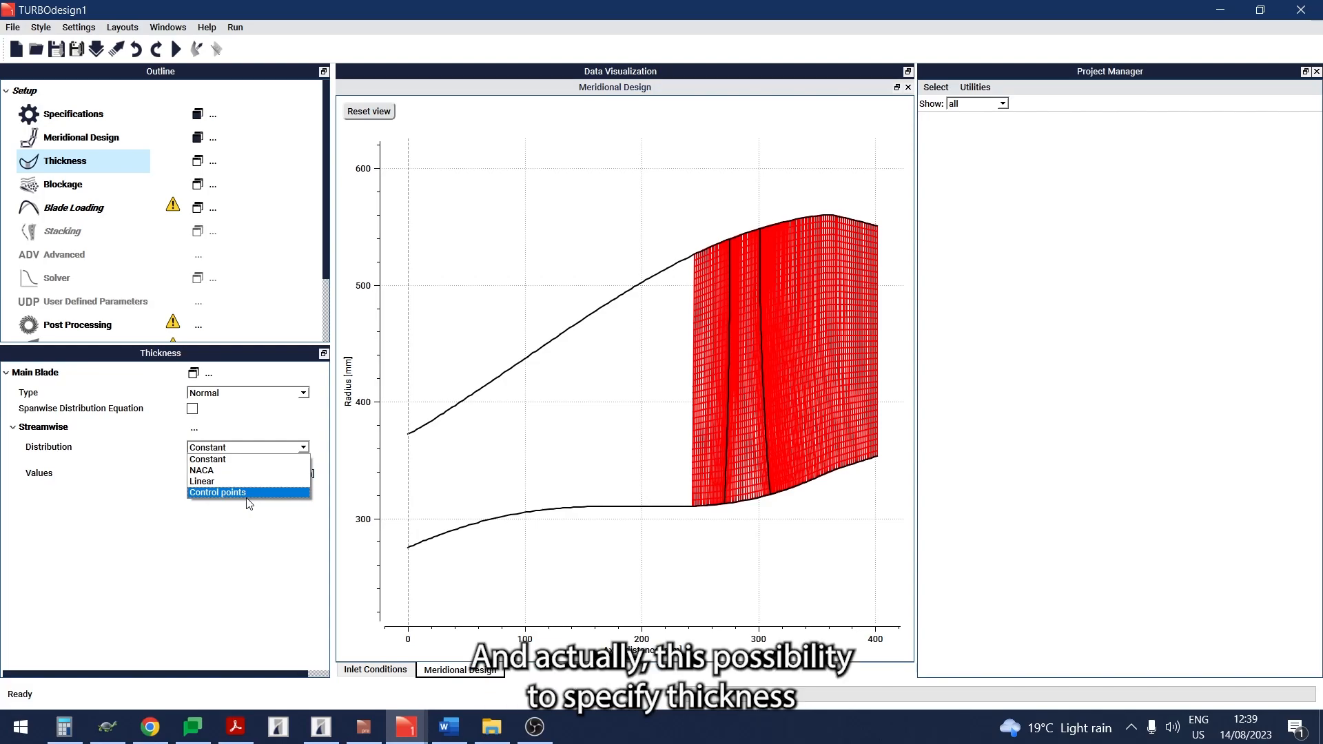
click(246, 543)
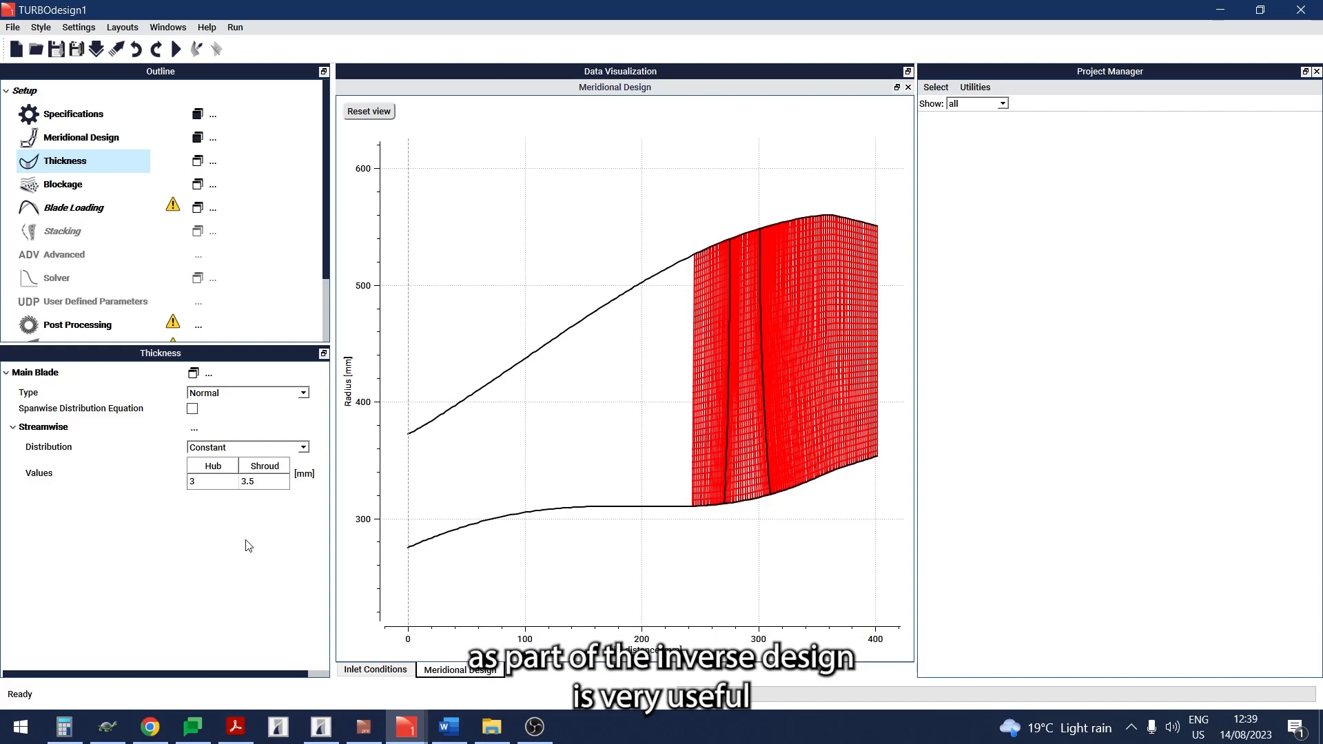
- Plot the main blade's thickness and import its thickness distribution from rotor.th
click(201, 163)
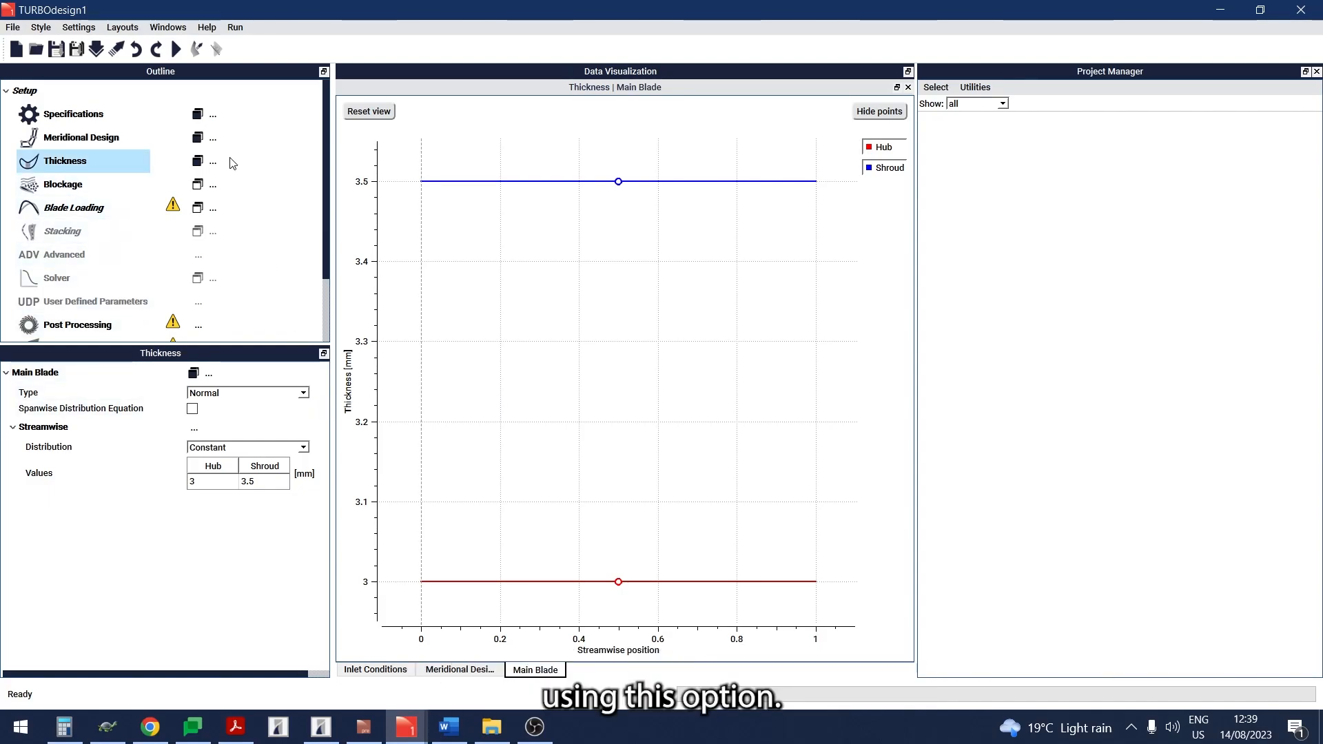
click(213, 164)
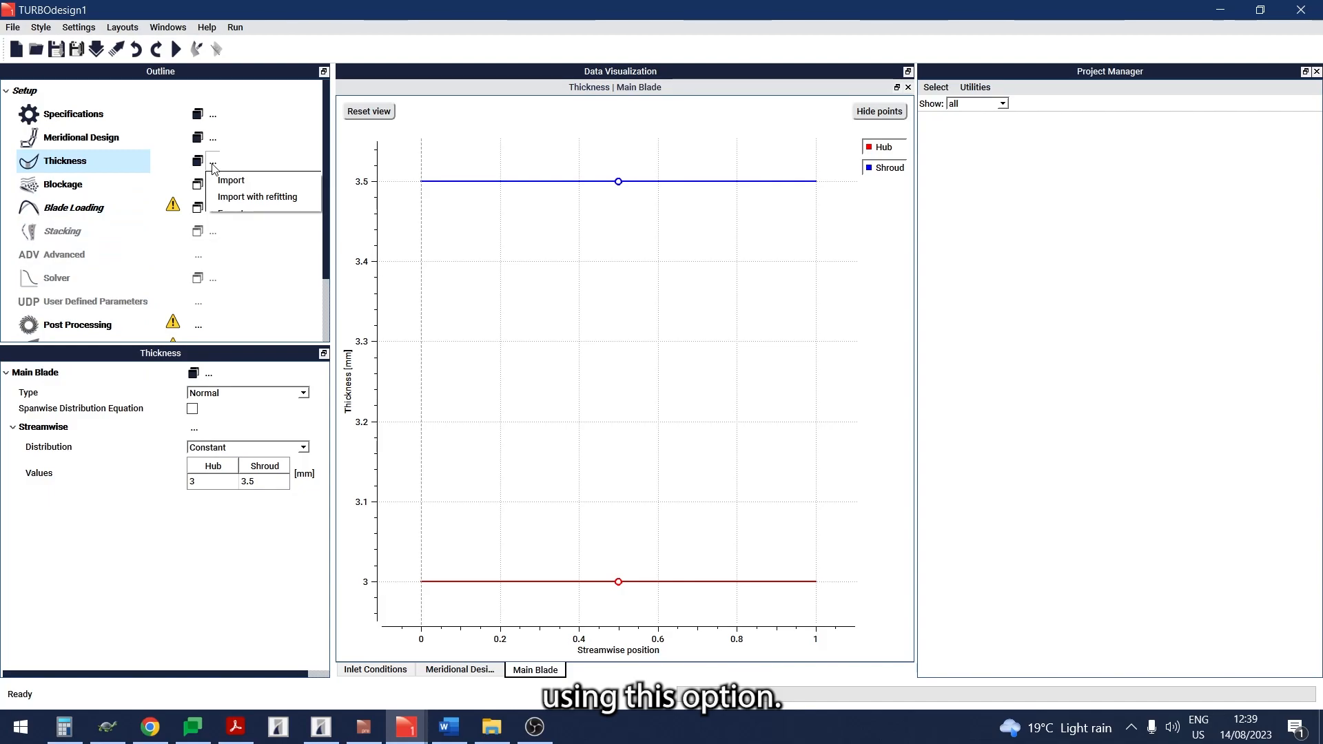
click(229, 180)
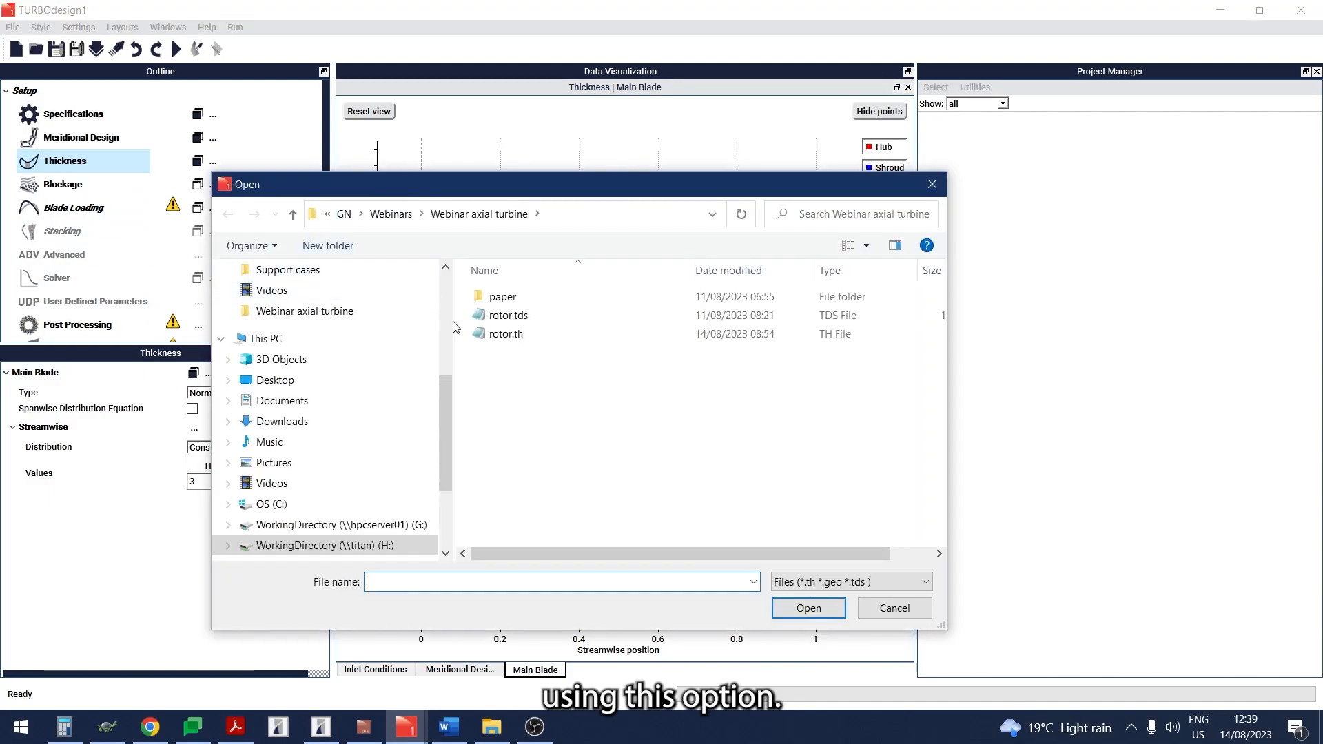
double_click(490, 334)
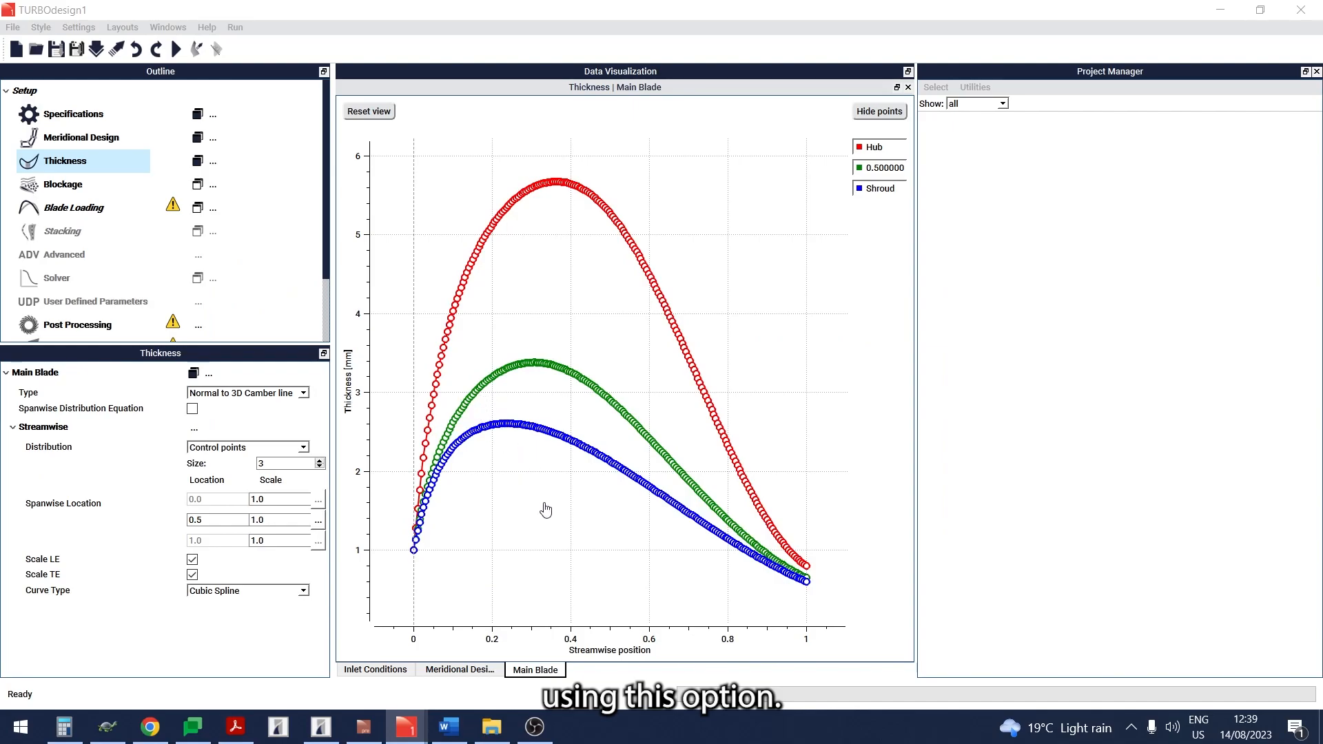
- Leave the blockage settings as they are and import the spanwise rVt* distribution for the blade loading from rotor.rvt
click(107, 190)
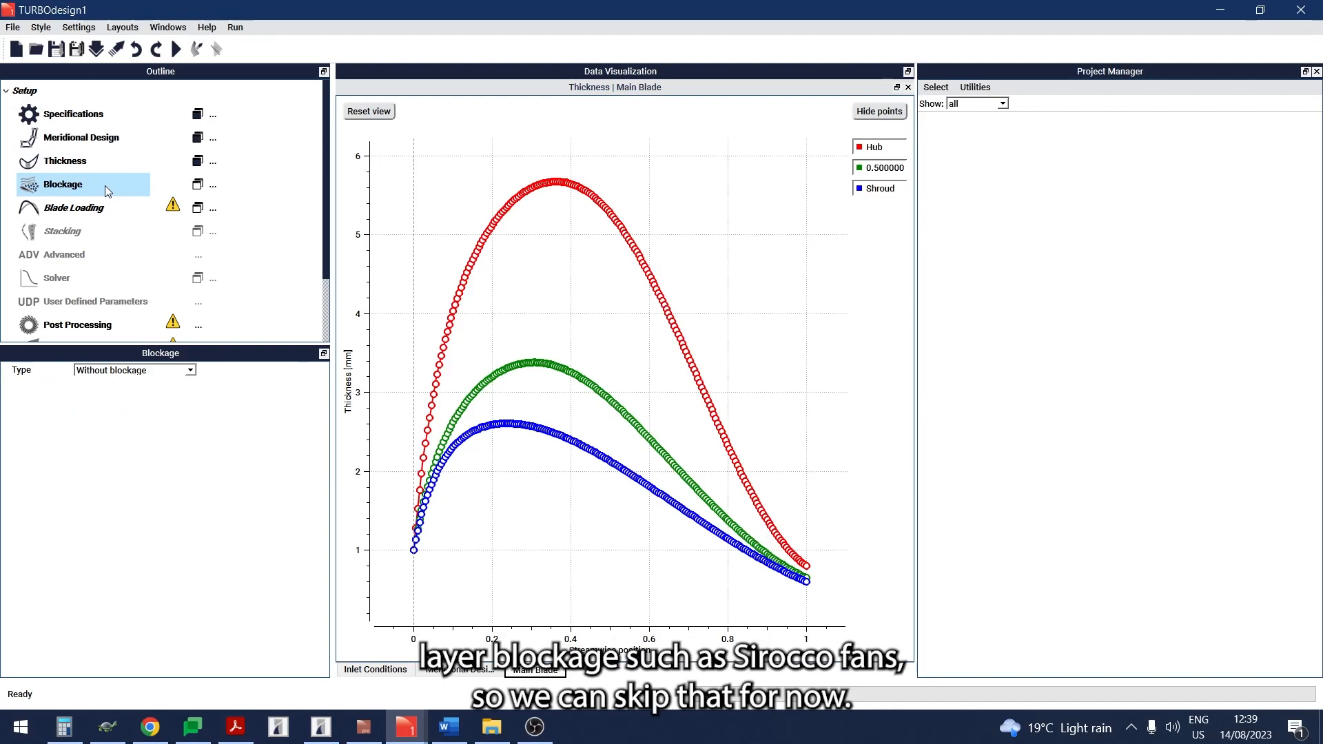
click(108, 220)
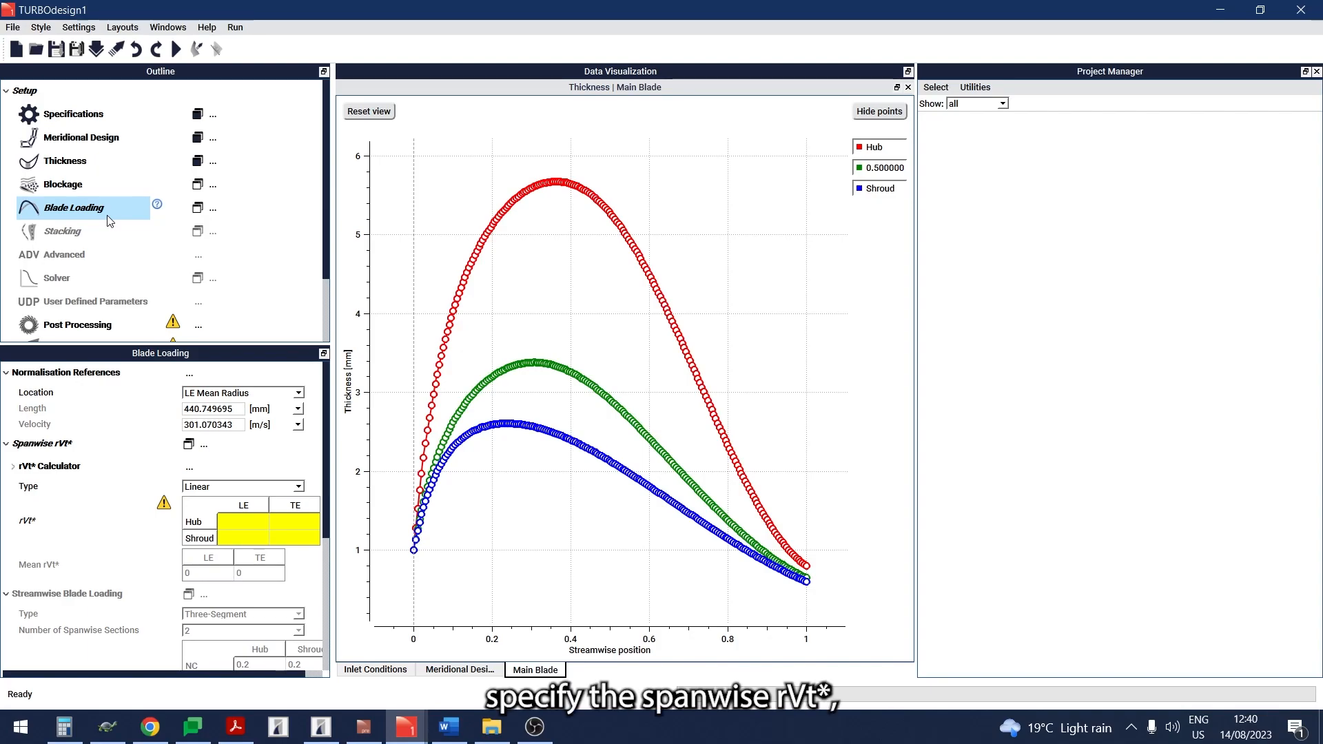
click(205, 446)
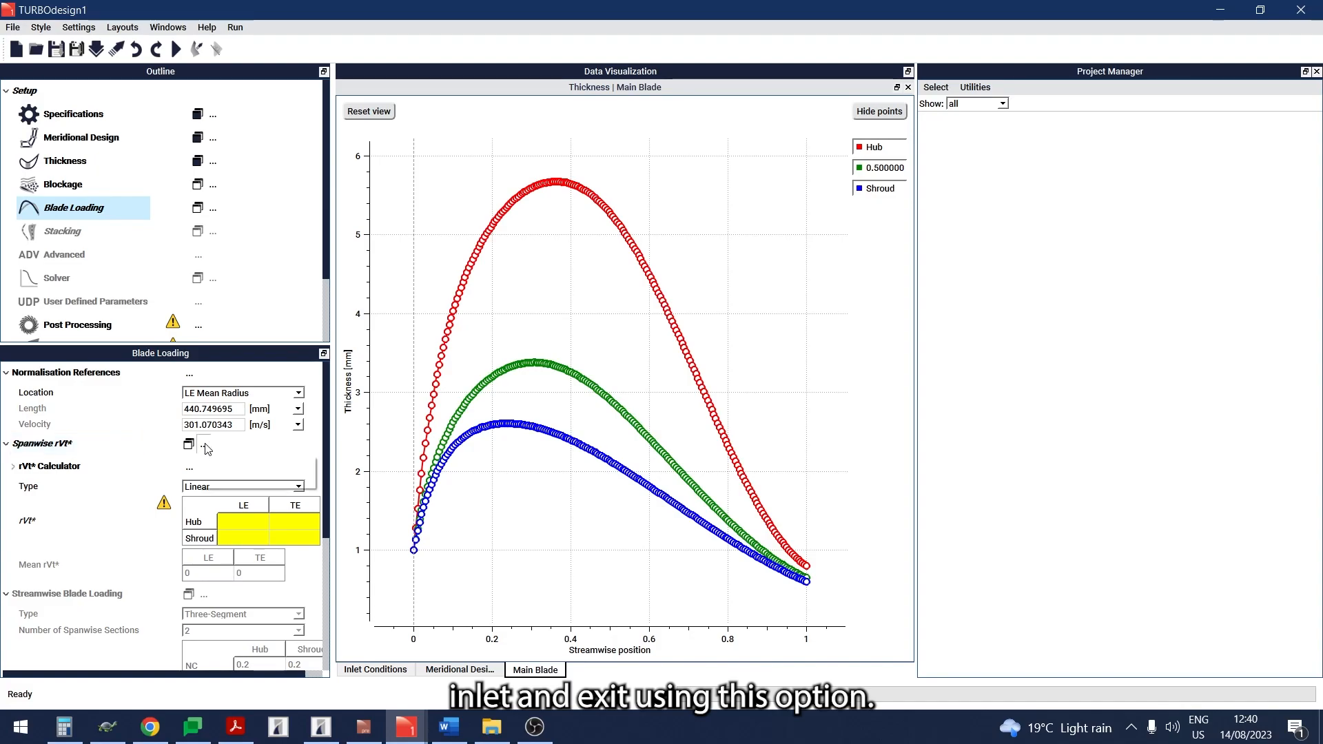
click(219, 464)
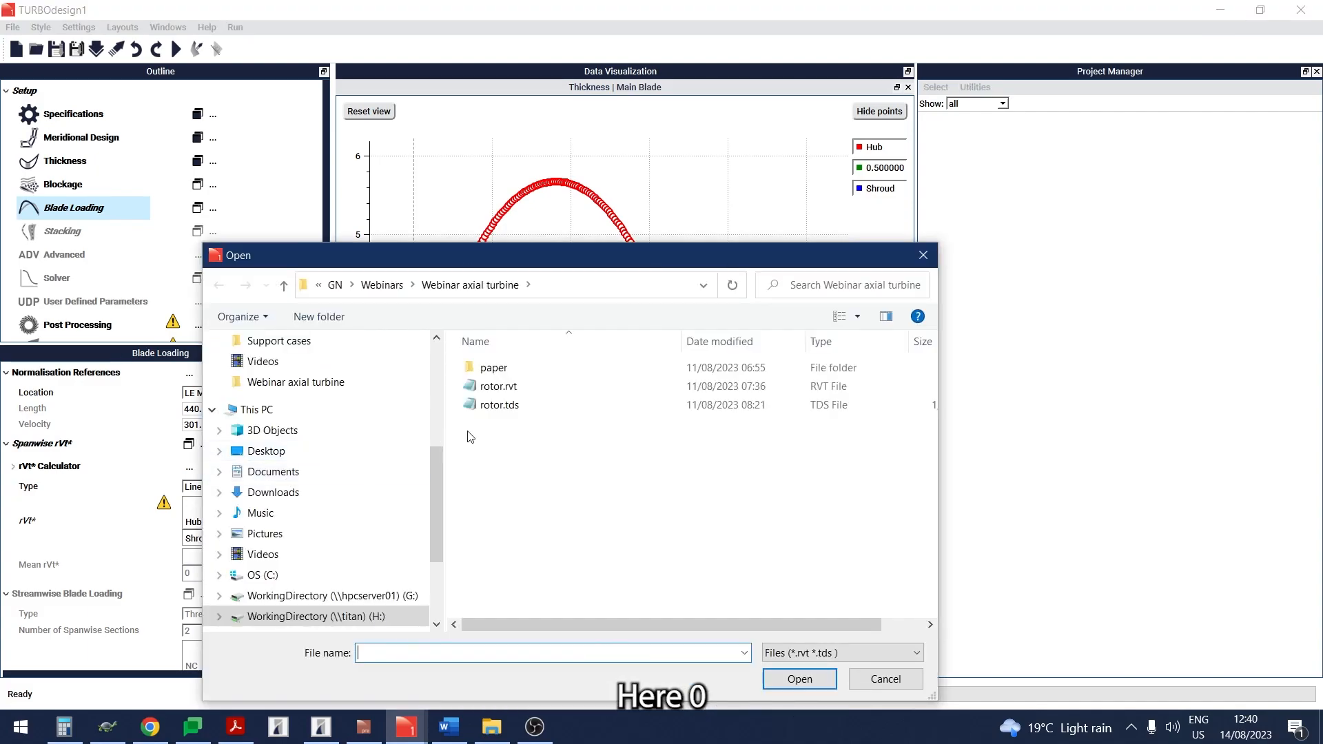
double_click(502, 390)
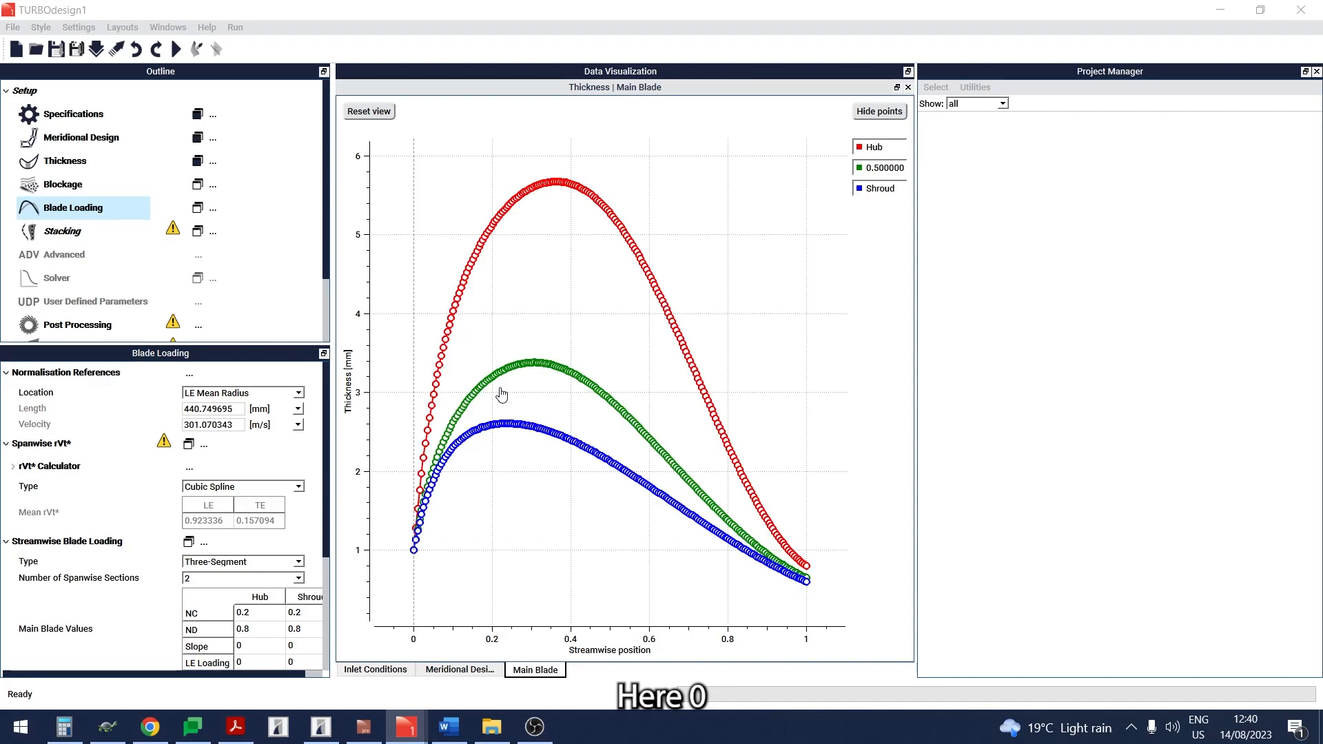
- Plot the blade loading and review the spanwise rVt* and streamwise blade loading curves
click(198, 207)
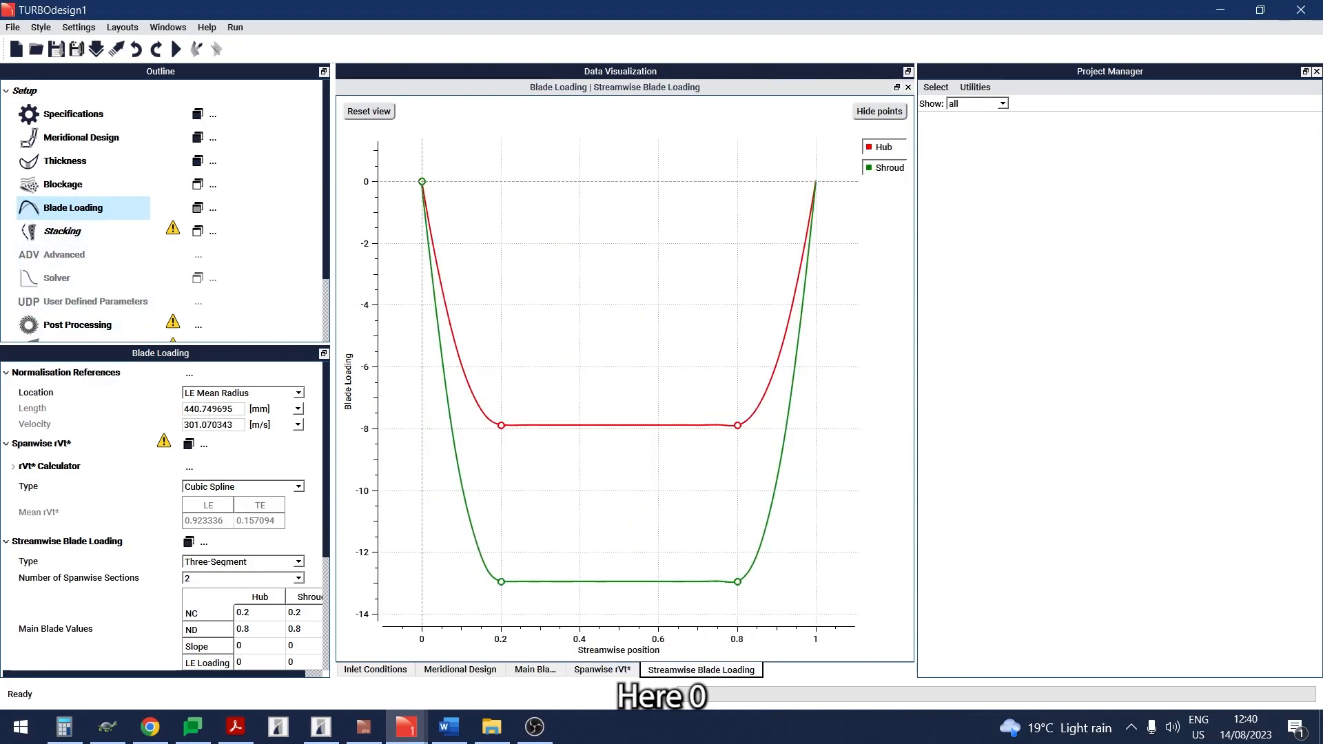
click(603, 668)
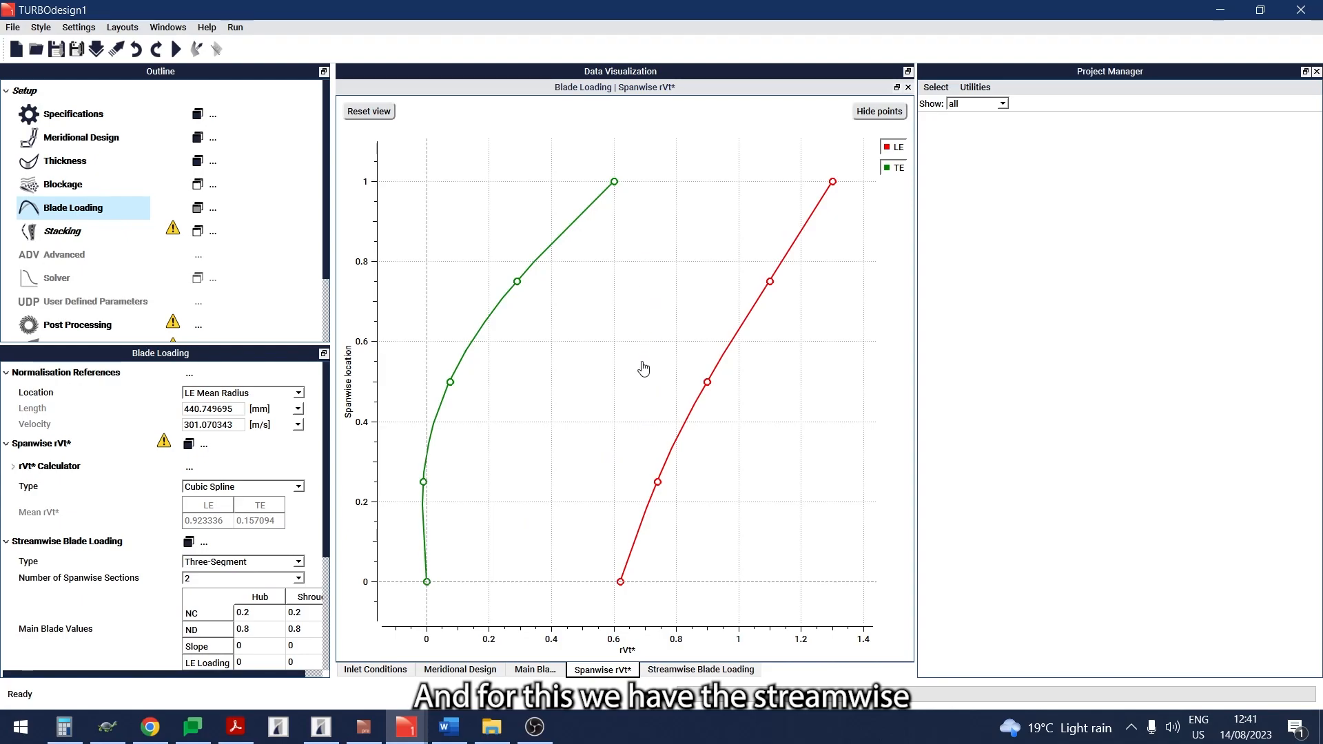
click(673, 676)
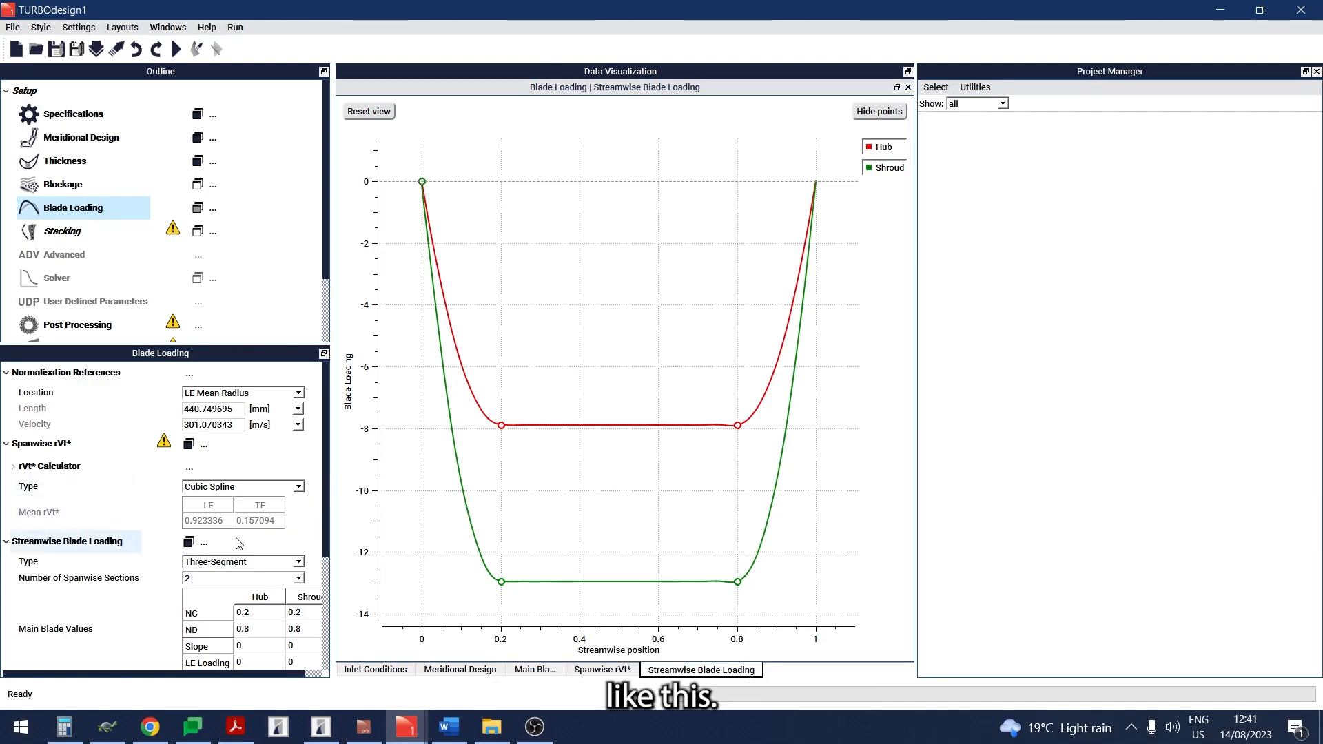
- Import the streamwise blade loading from rotor.tds and set its number of spanwise sections to 3
click(204, 543)
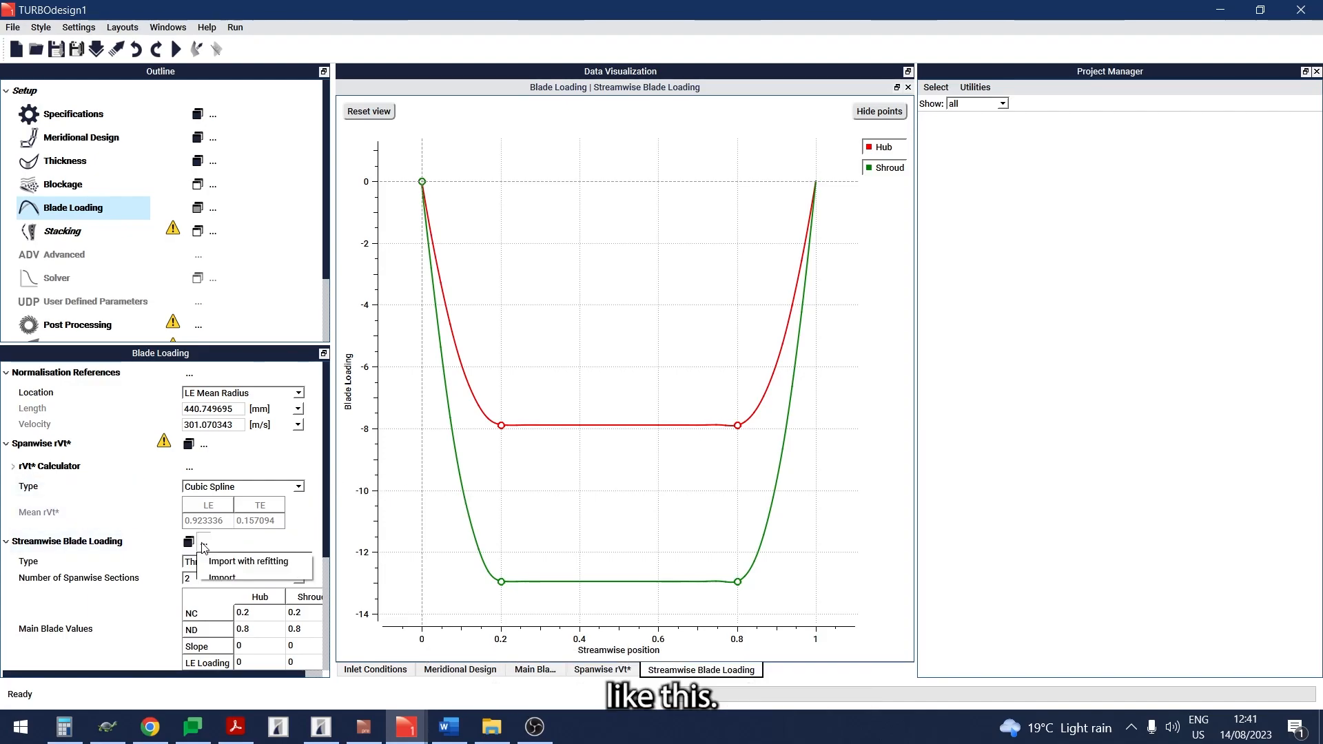
click(220, 577)
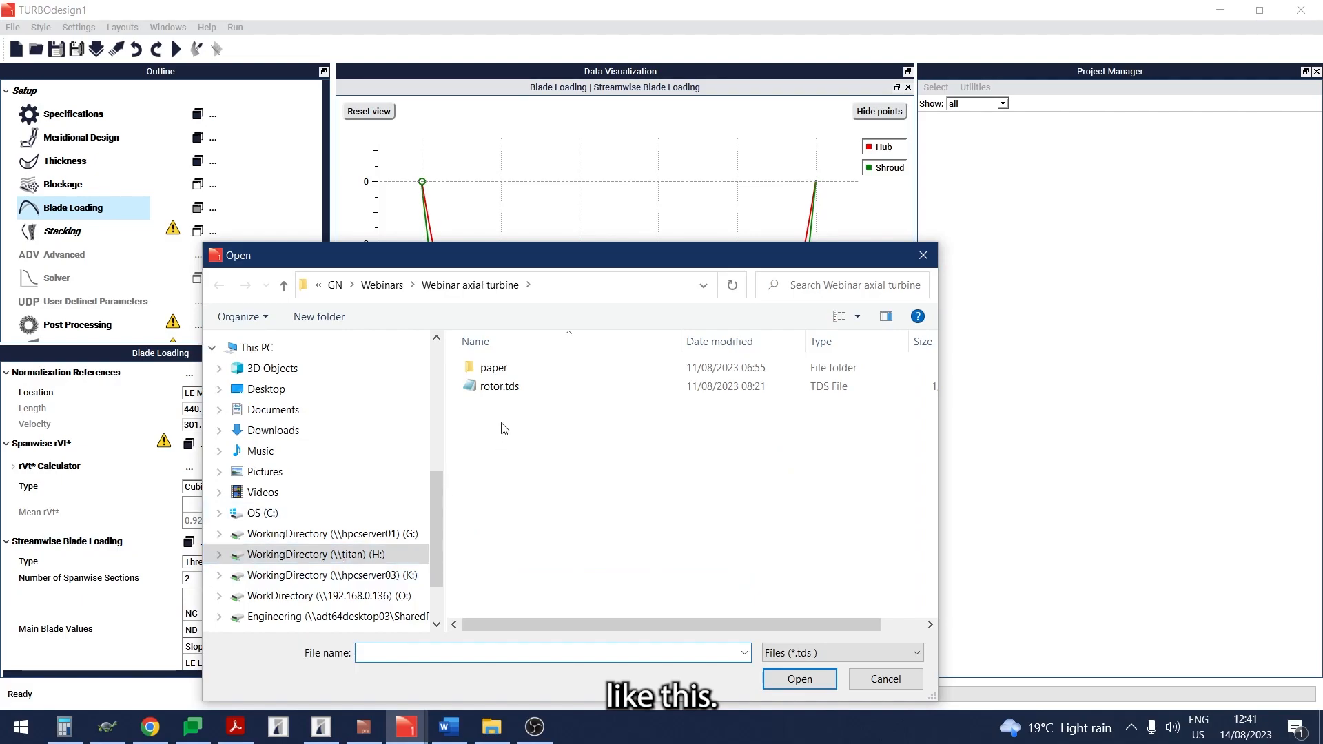
double_click(505, 388)
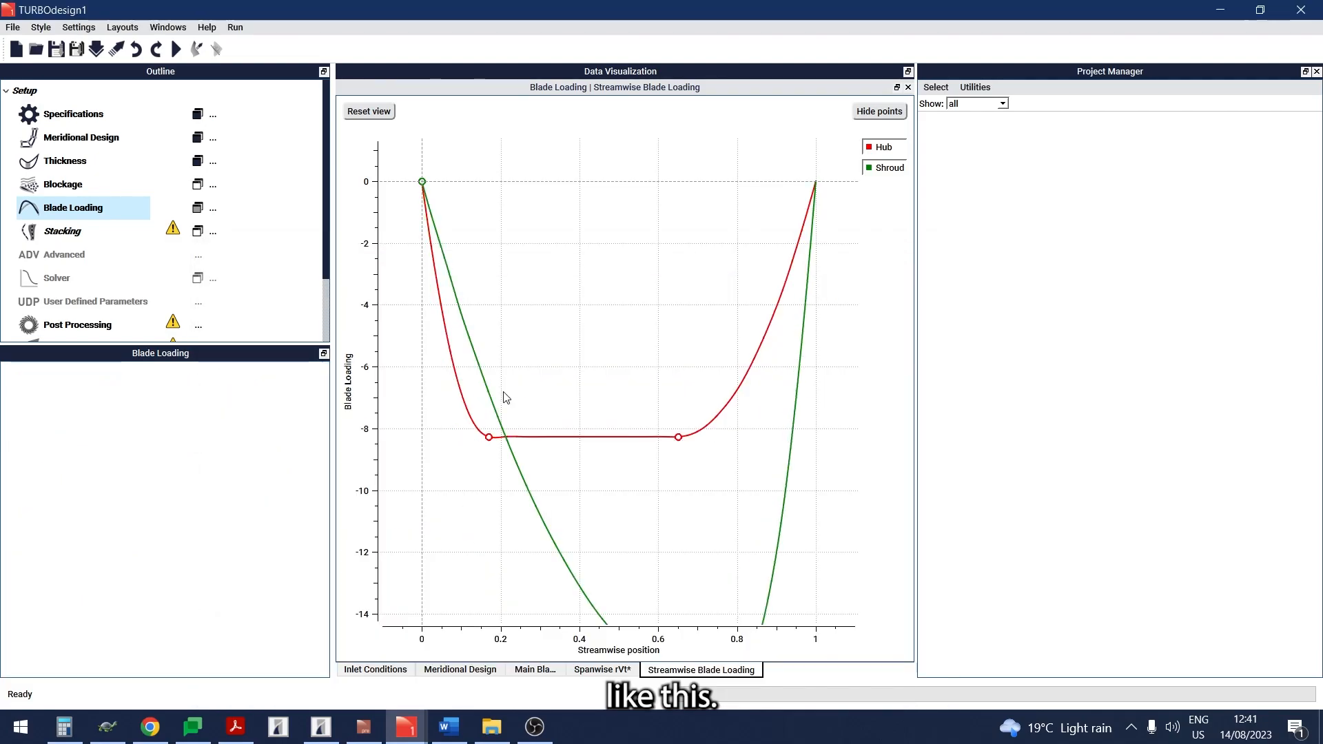
click(379, 116)
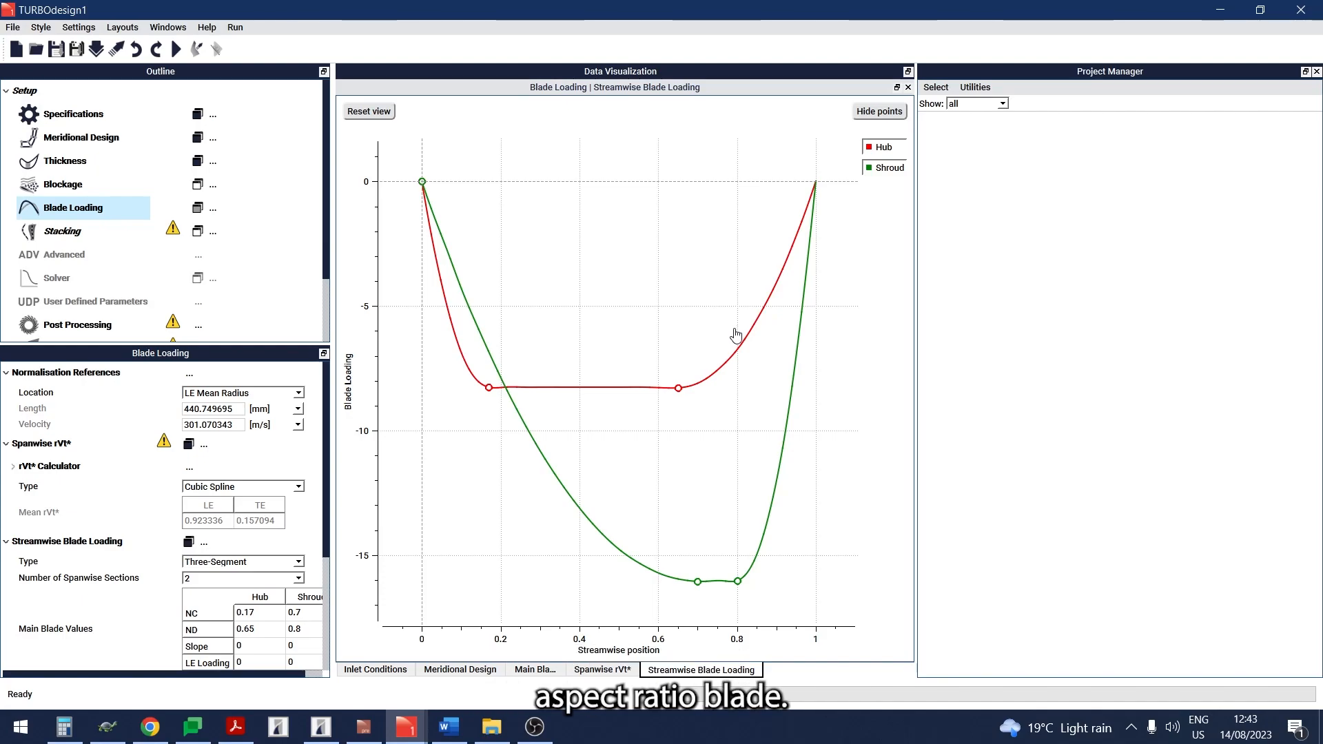
click(298, 579)
click(288, 599)
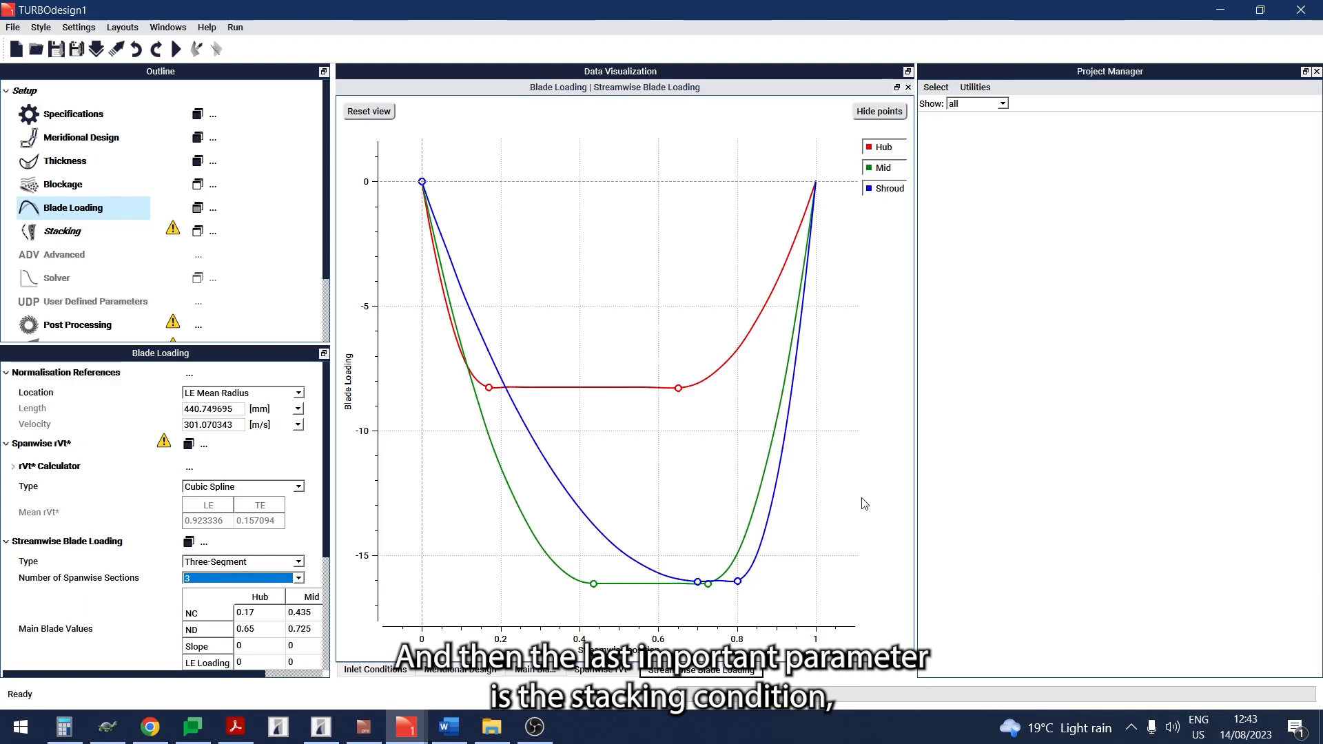
- Set the streamwise location of the blade stacking to 0.4
click(61, 232)
click(61, 235)
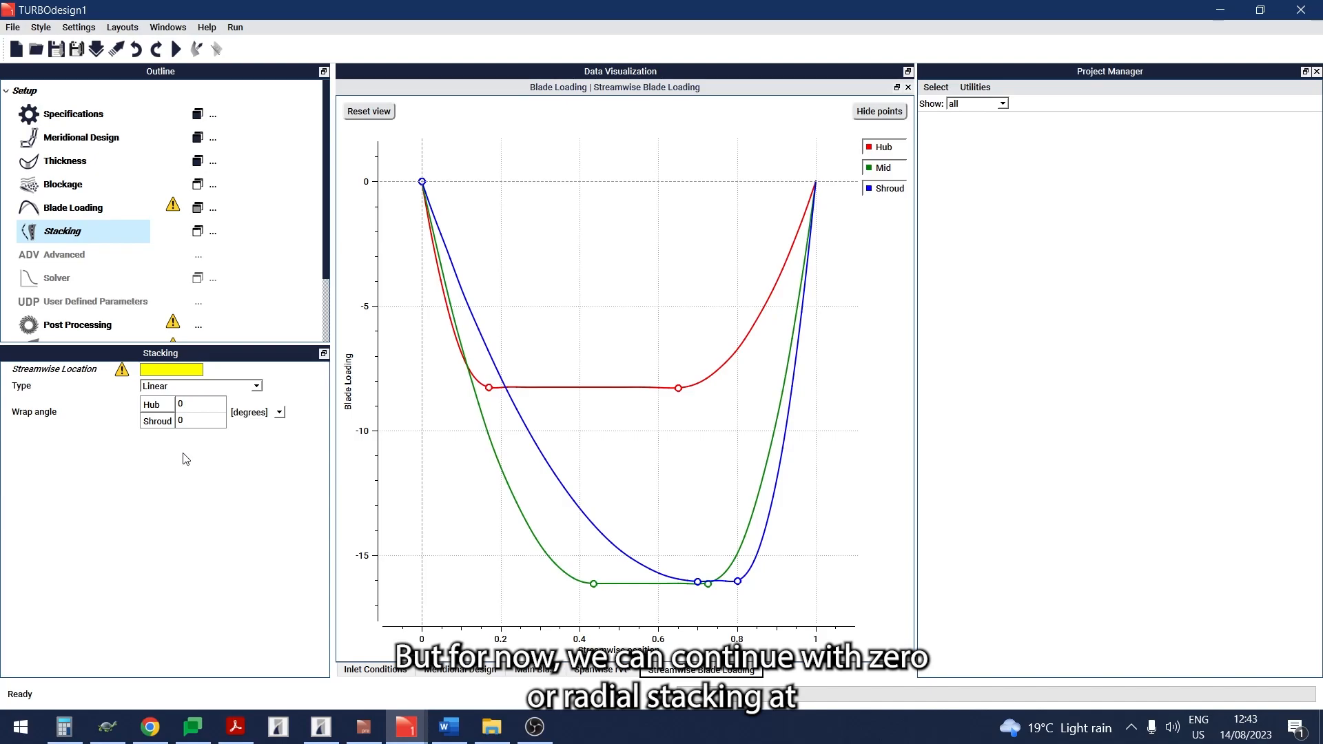
click(162, 374)
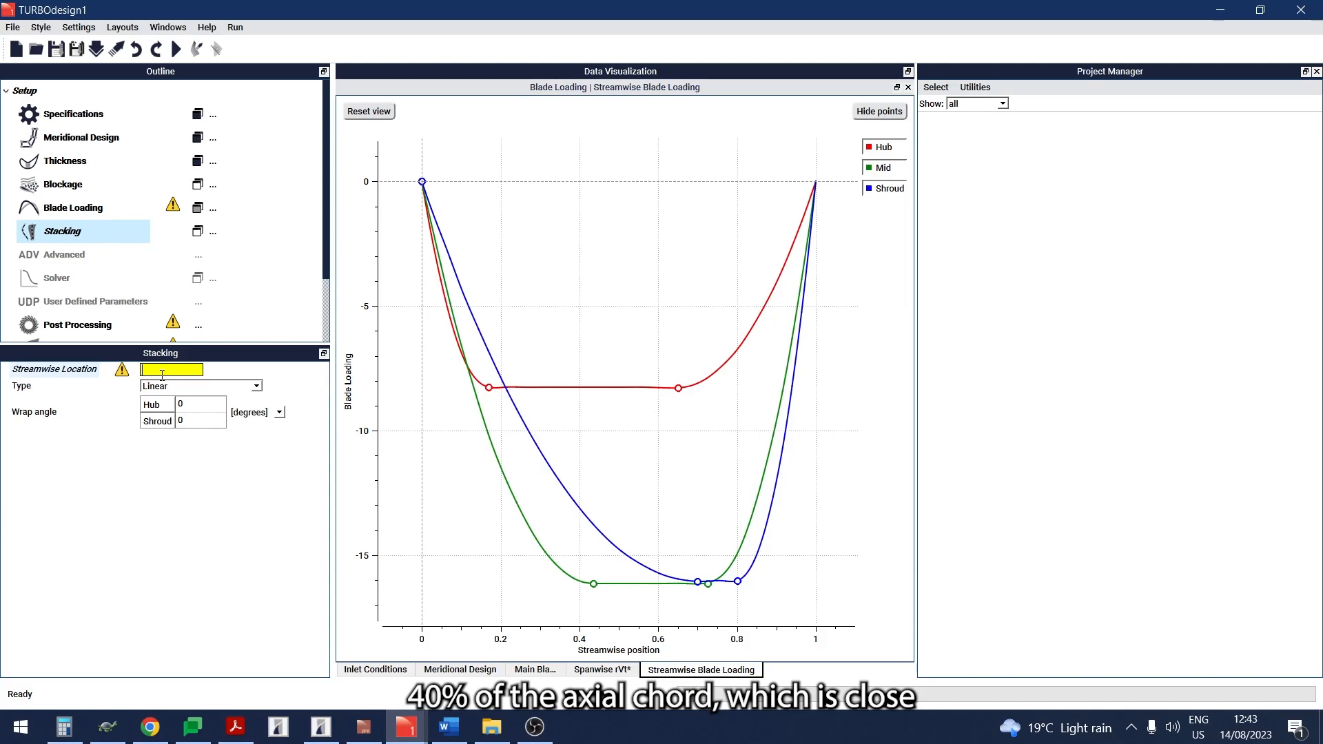
text(0.4)
key(Return)
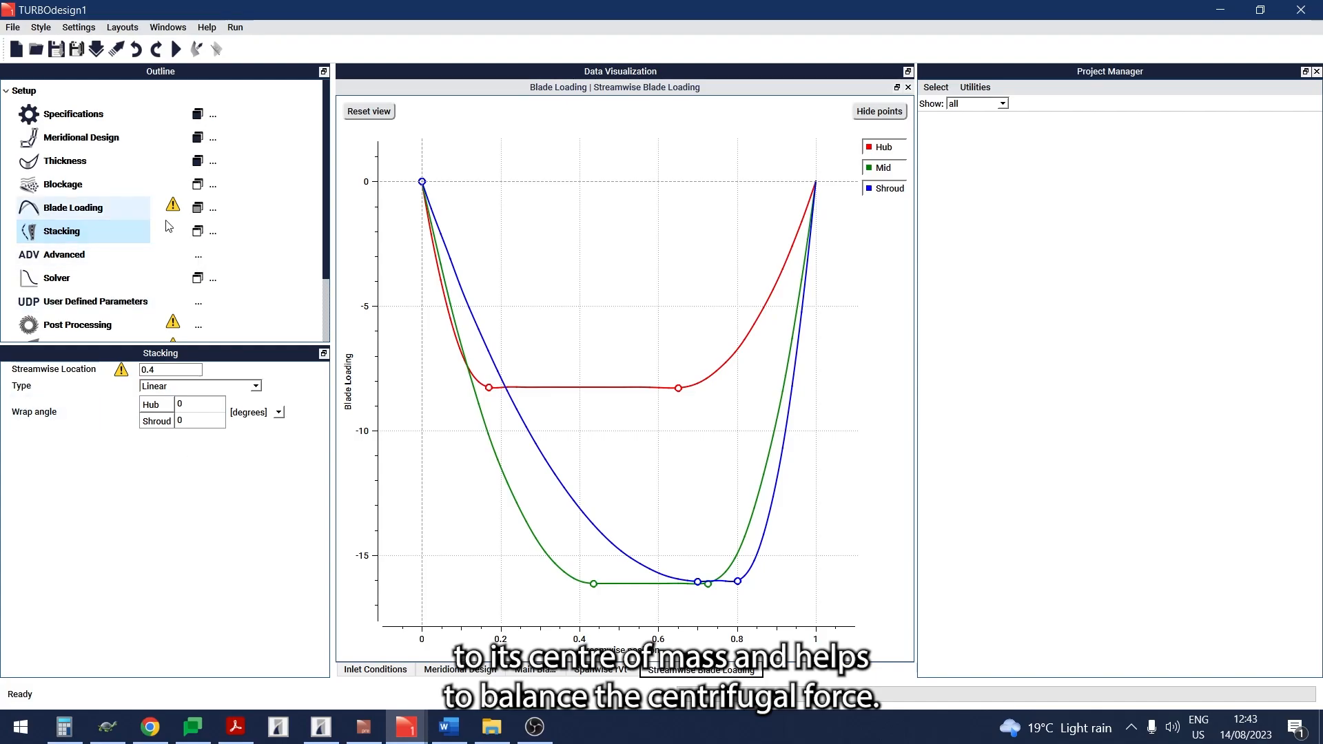
- Set the solver's initial blade number to 108 and run the 3D design calculation
click(105, 277)
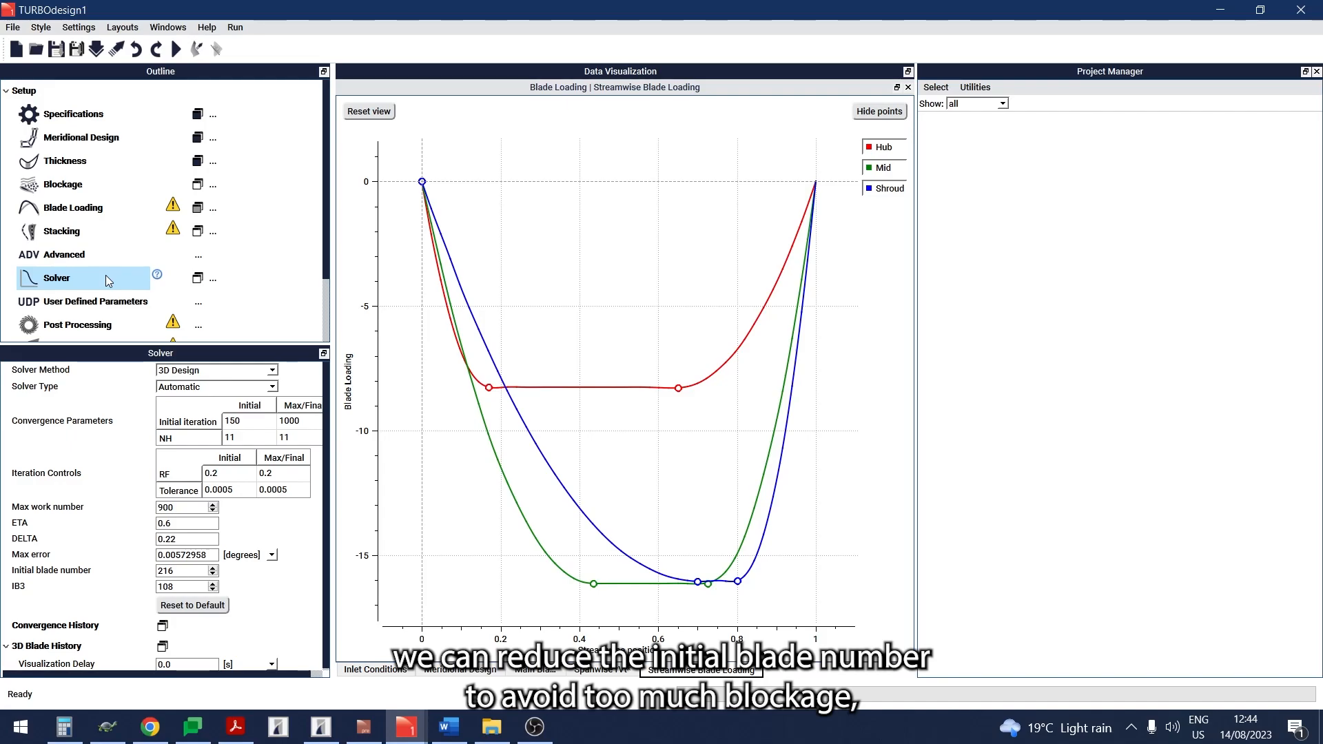
double_click(187, 572)
text(108)
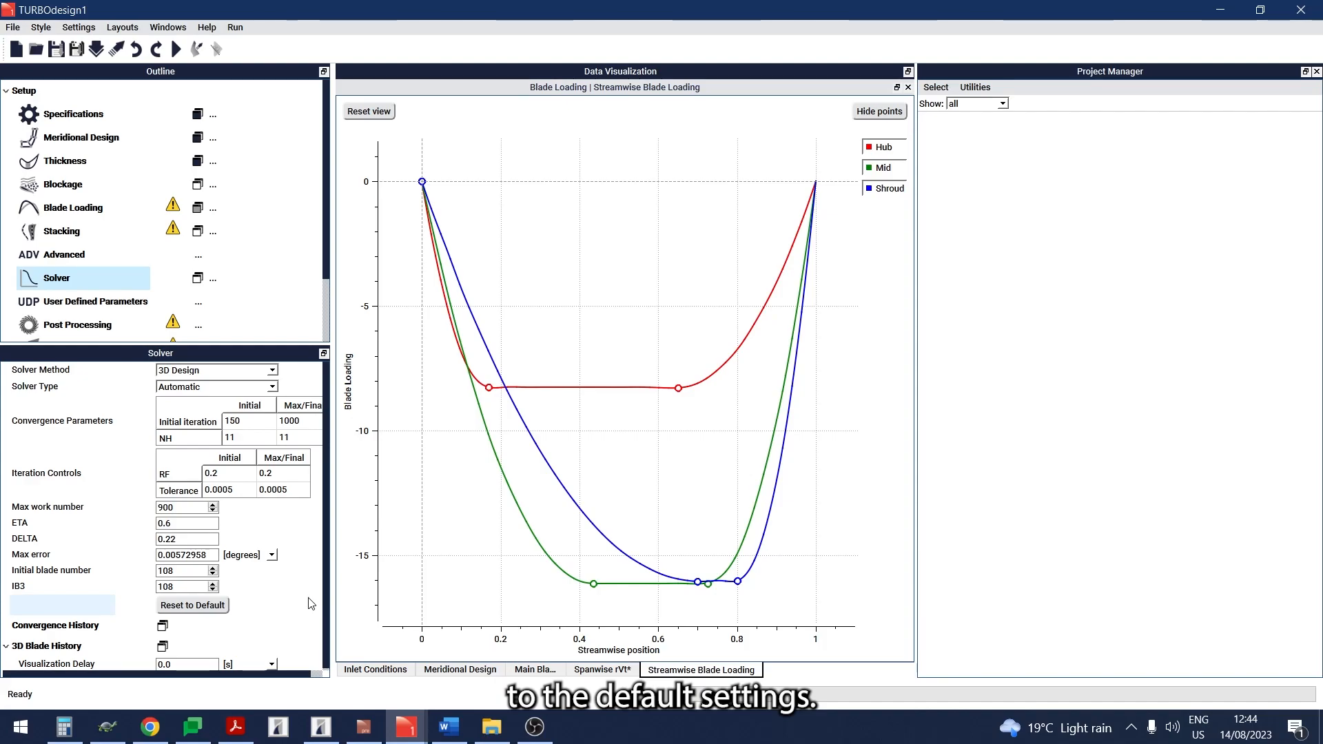
click(176, 49)
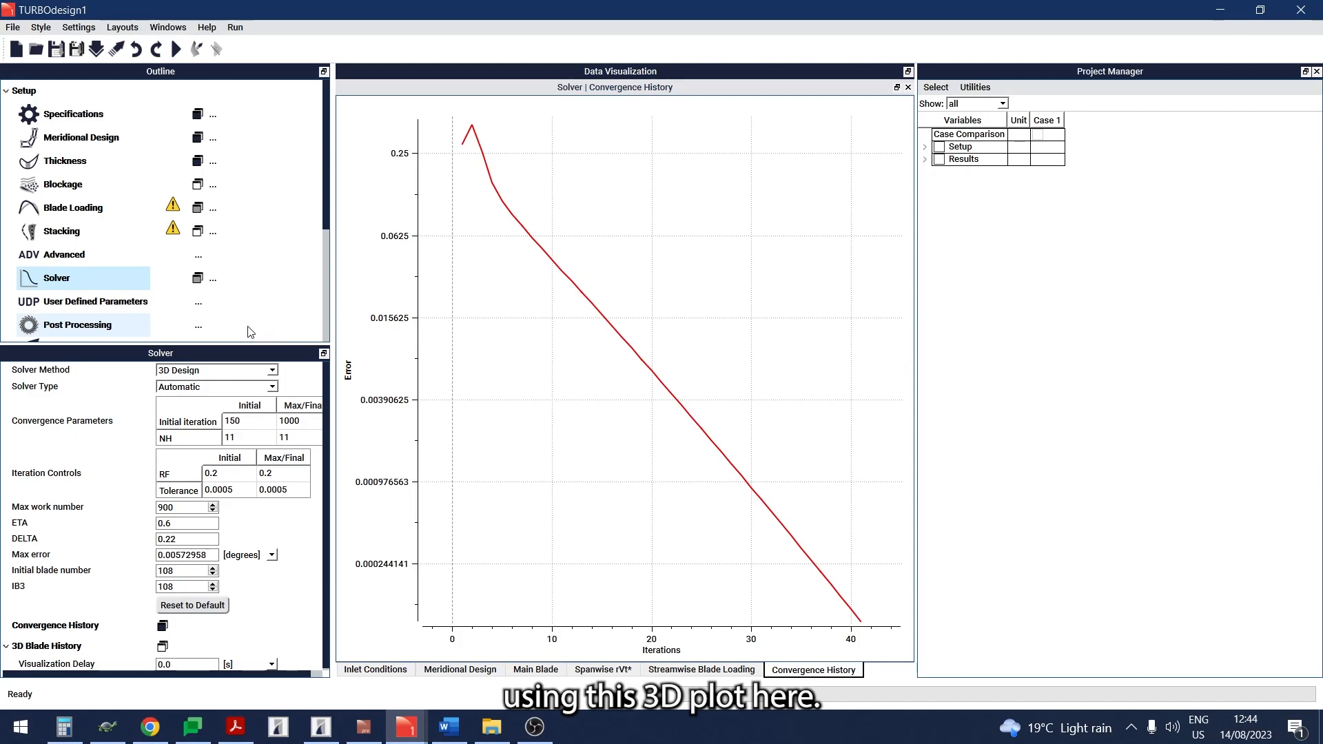
- Add a 3D plot of the blade geometry in post processing with the hub shown
click(204, 329)
click(220, 364)
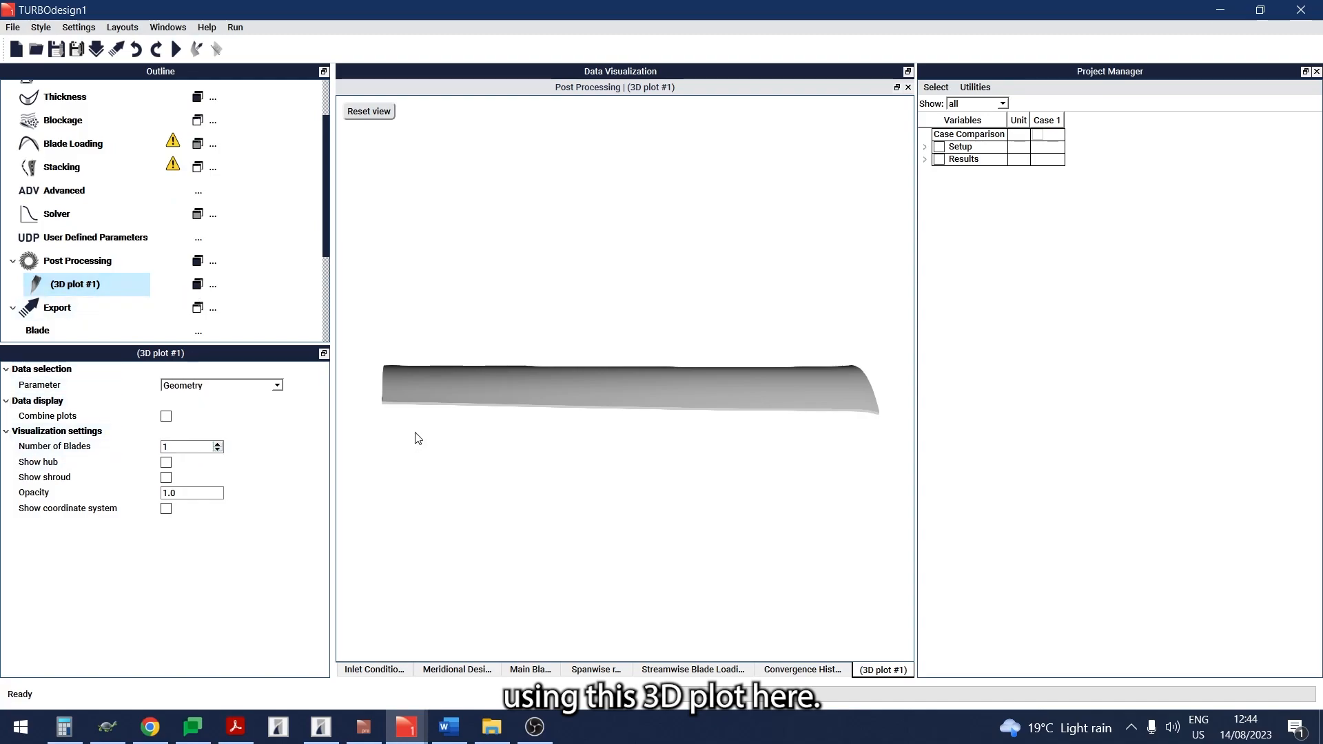
click(167, 462)
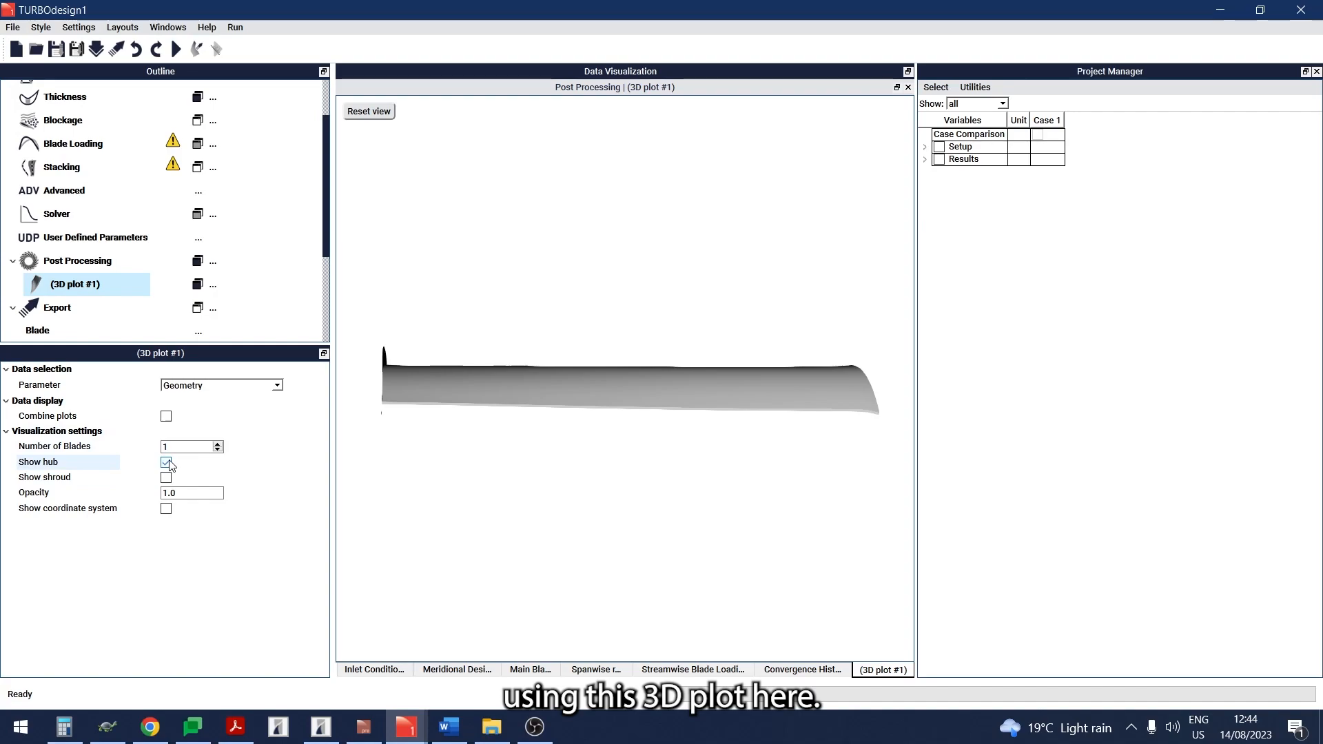
drag(735, 351, 553, 264)
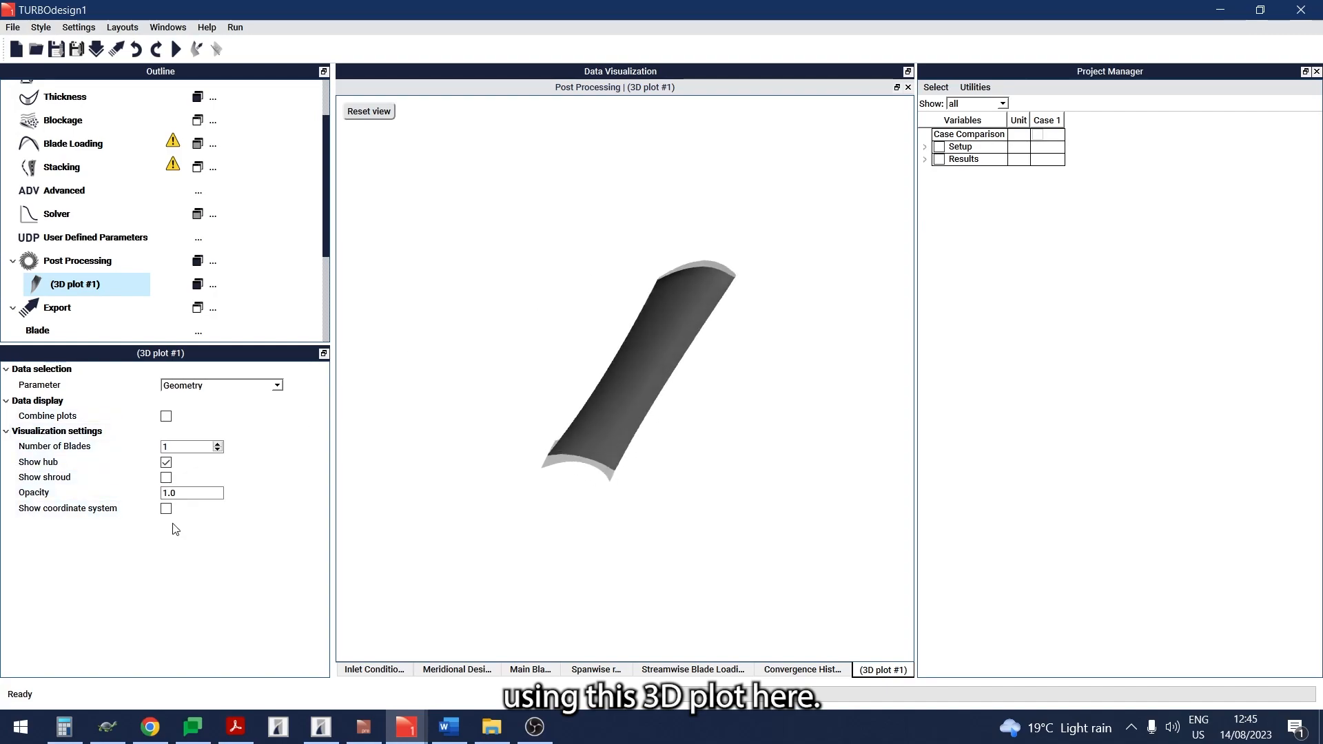
- Set the number of blades in the 3D plot to 108 to display the full rotor
double_click(191, 444)
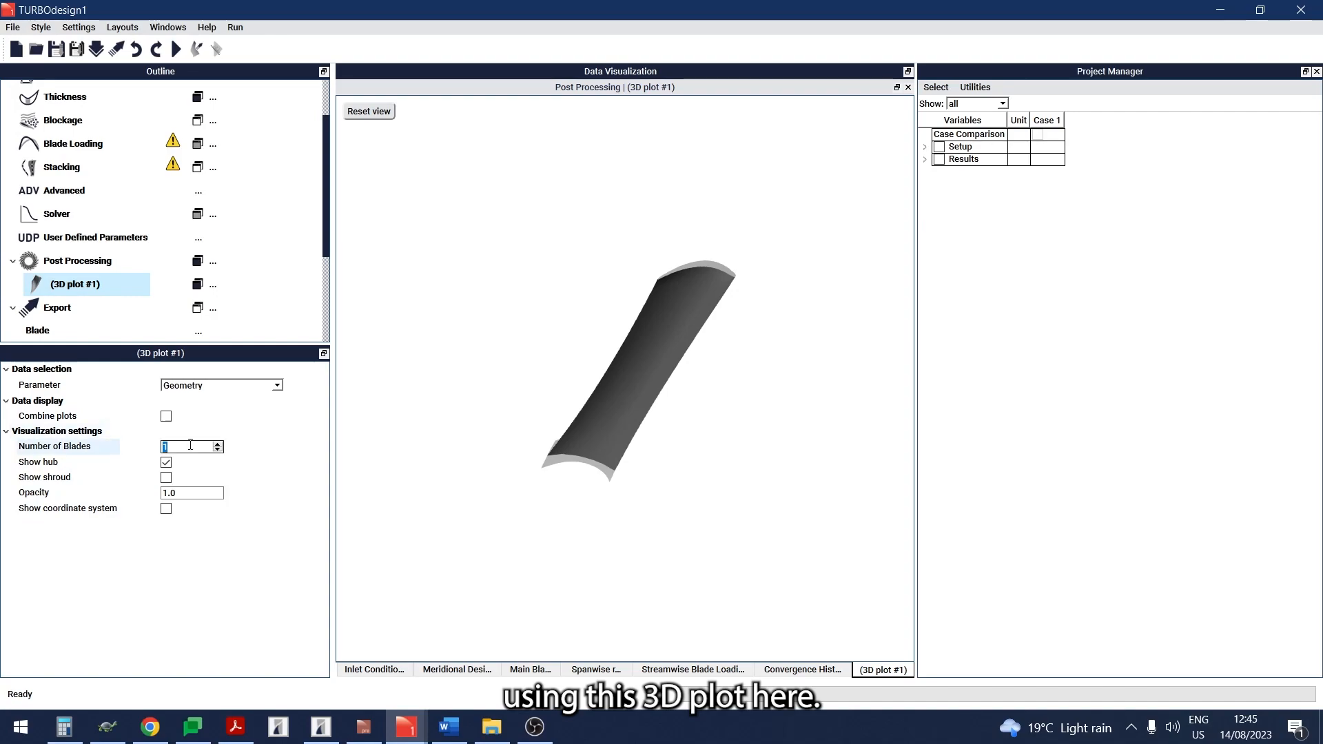
text(108)
key(Return)
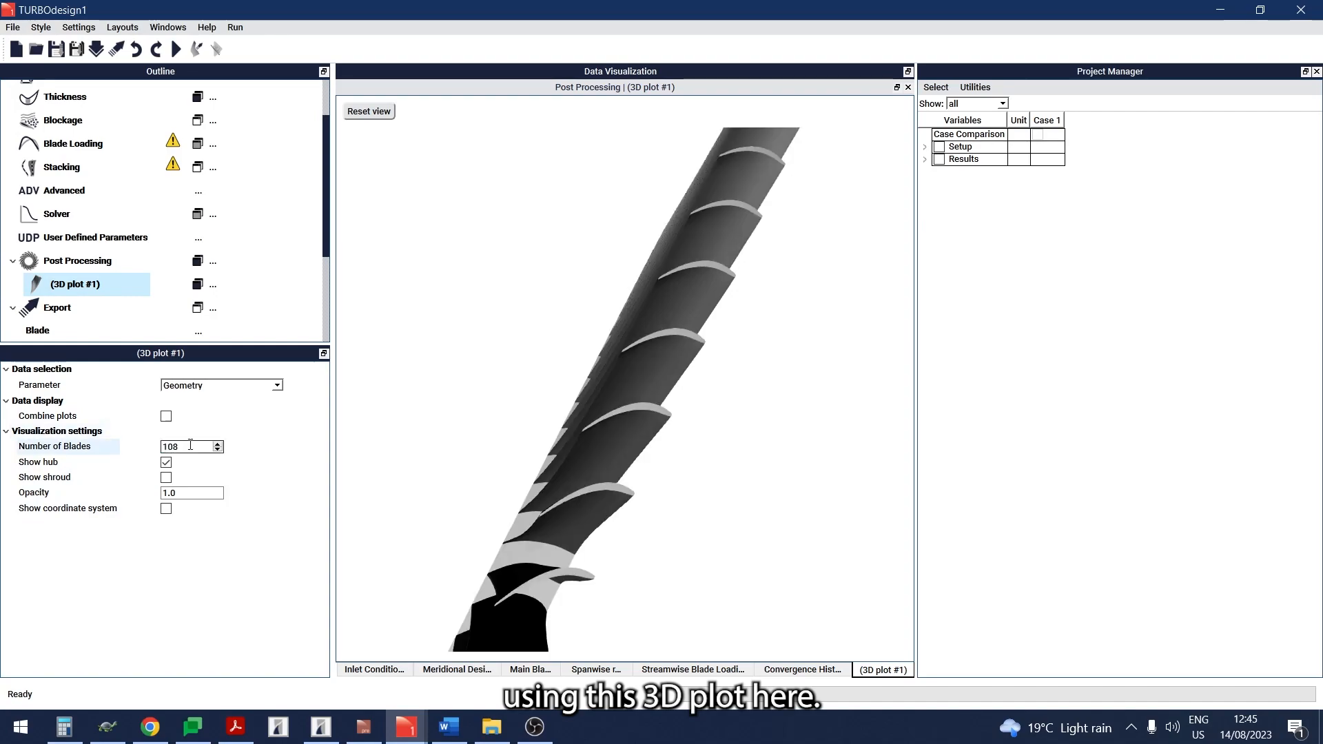
drag(700, 425, 752, 451)
scroll(752, 452, down, 5)
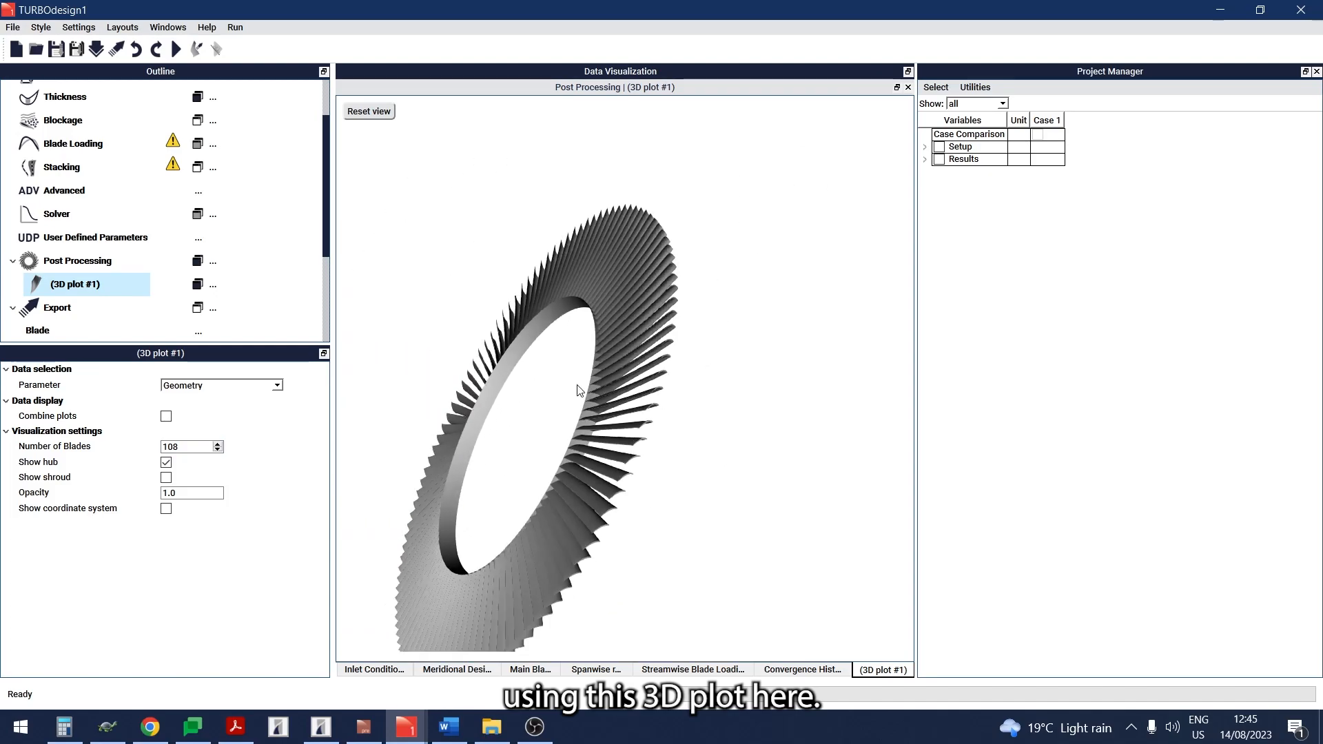
- Orbit the full rotor for inspection and add a second 3D plot in post processing
drag(603, 414, 369, 397)
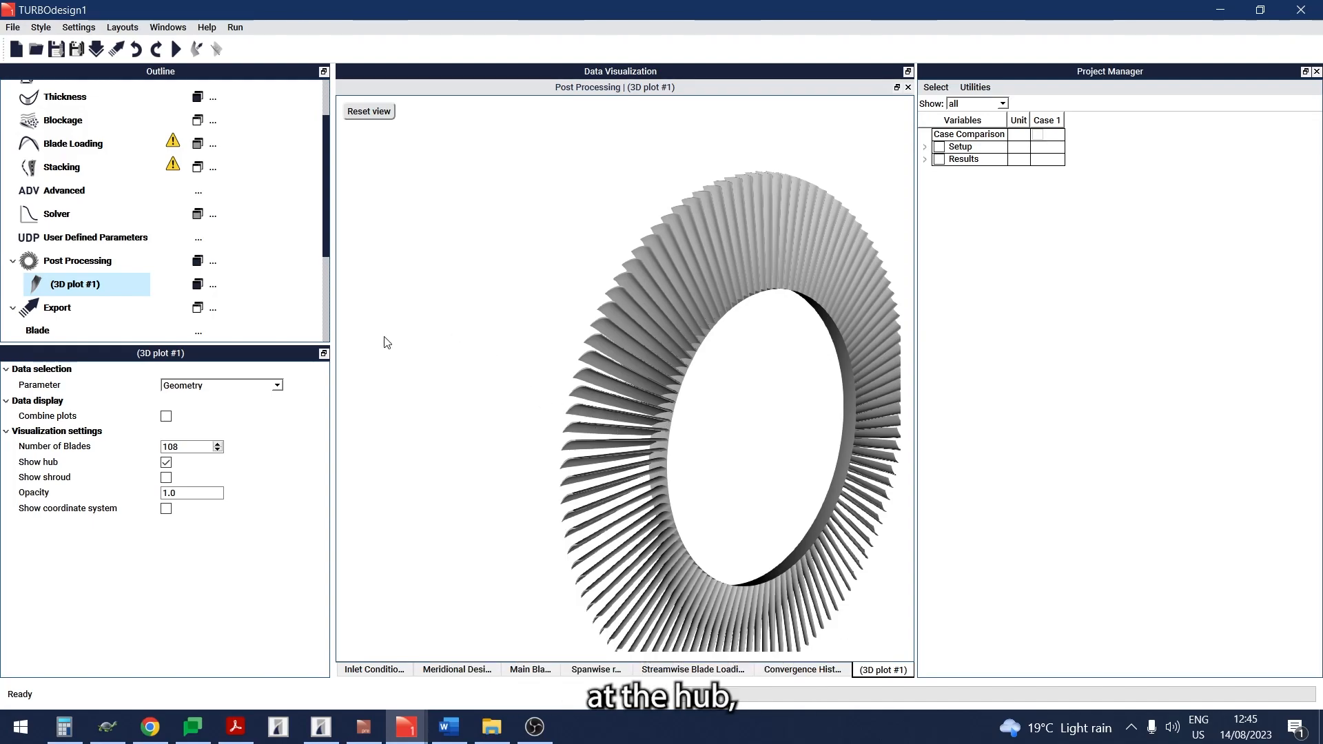
click(212, 262)
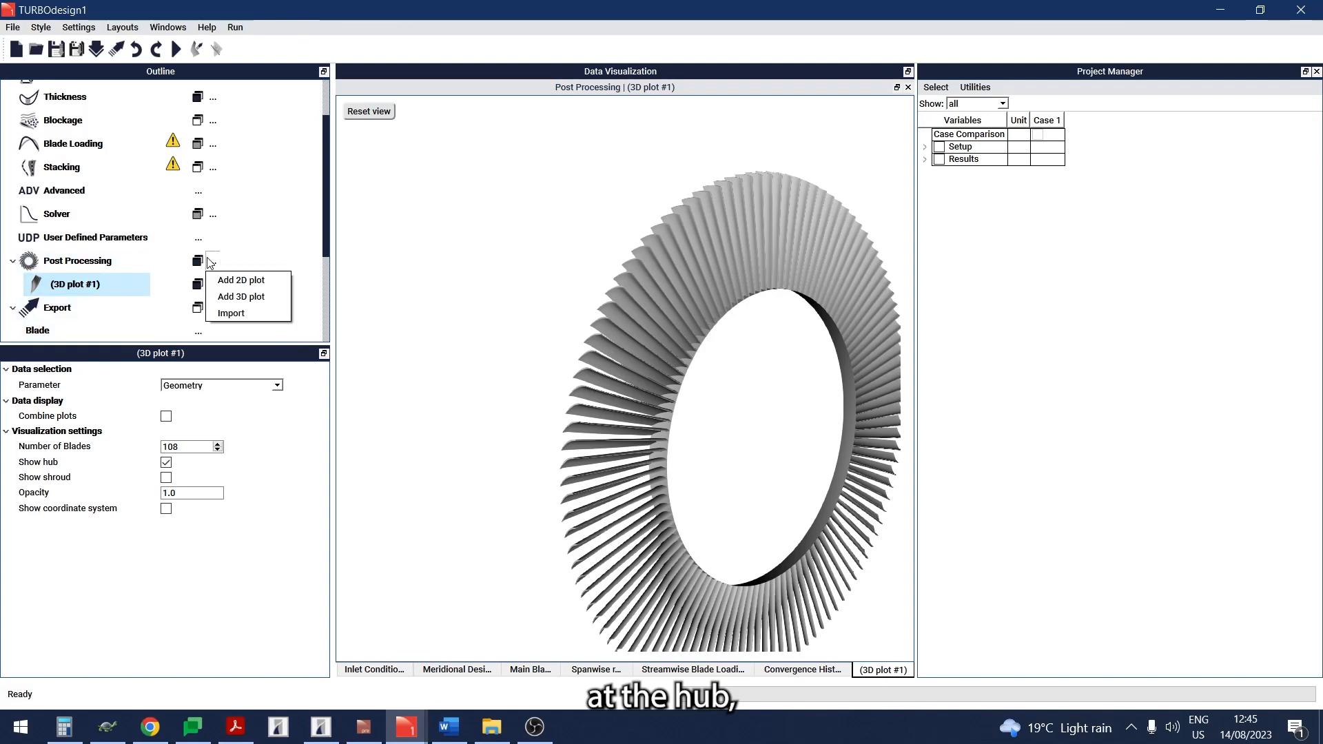
click(234, 297)
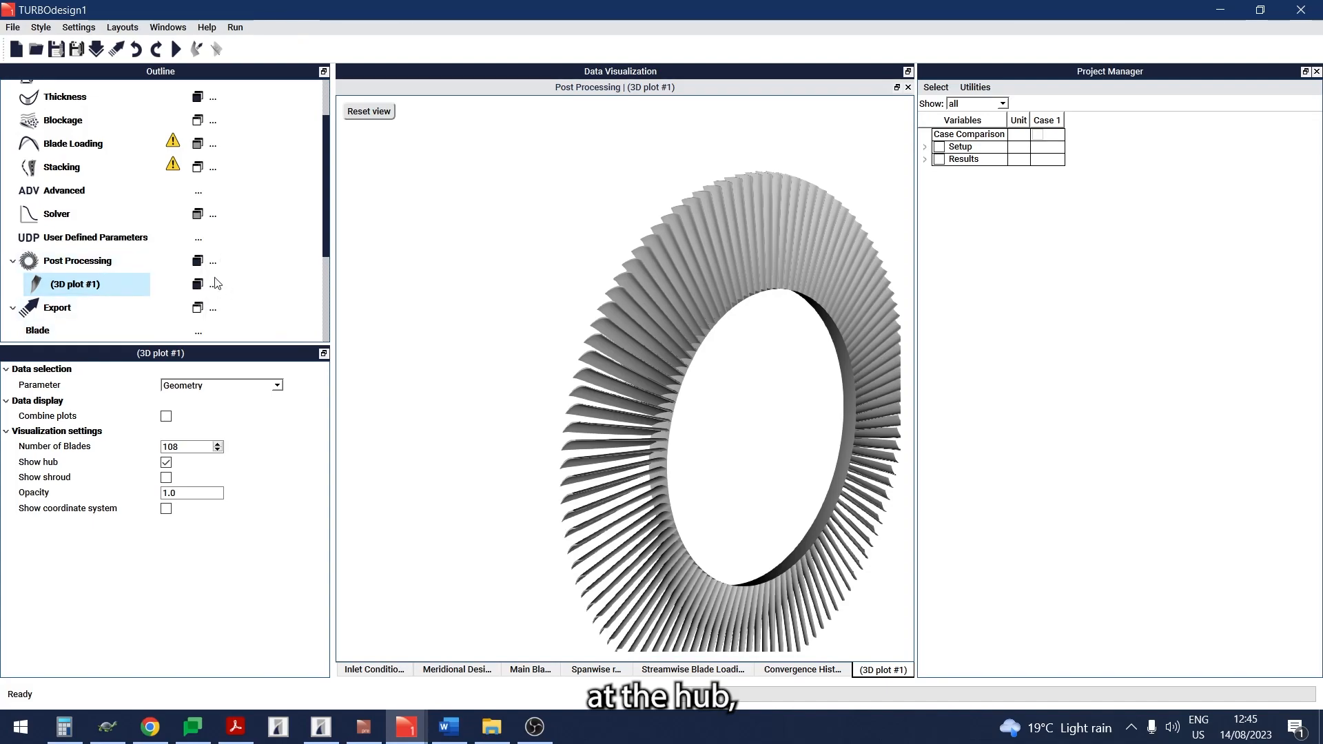
- Add a 2D plot in post processing and set its parameter to Mach Number
click(213, 263)
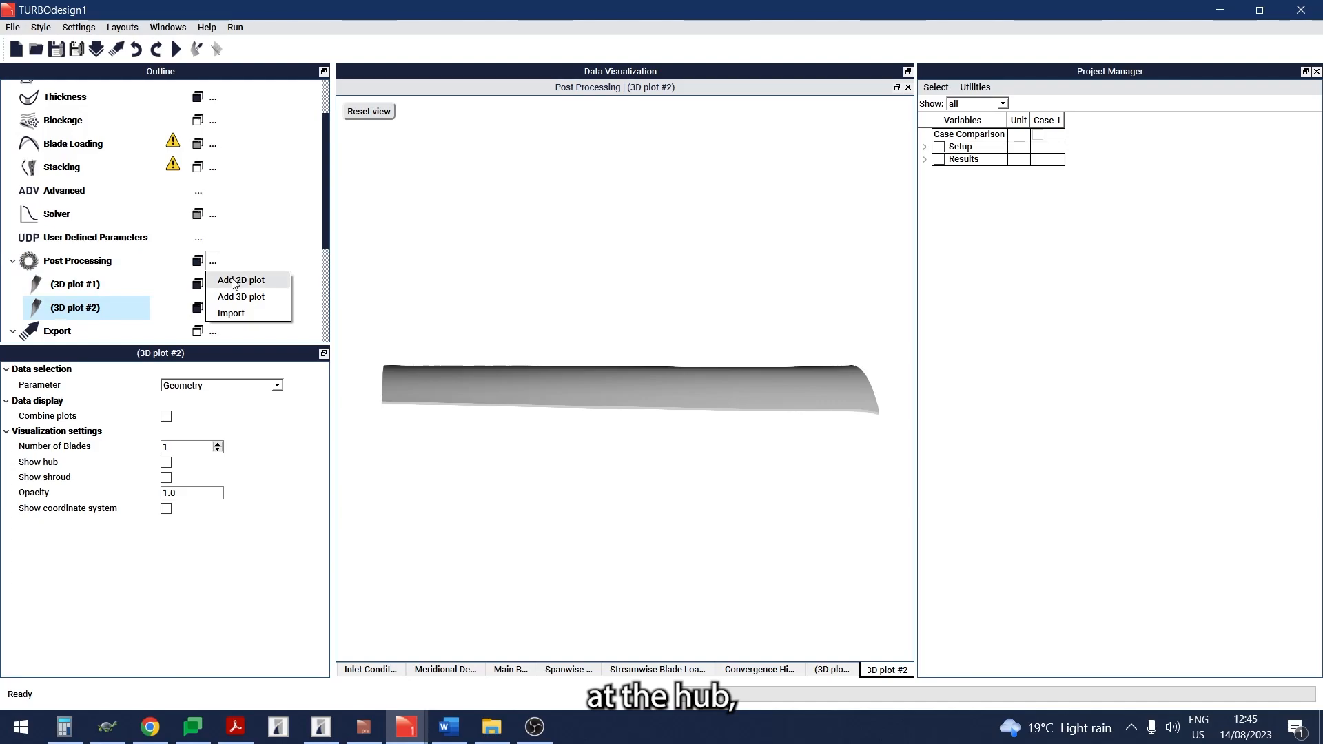
click(234, 278)
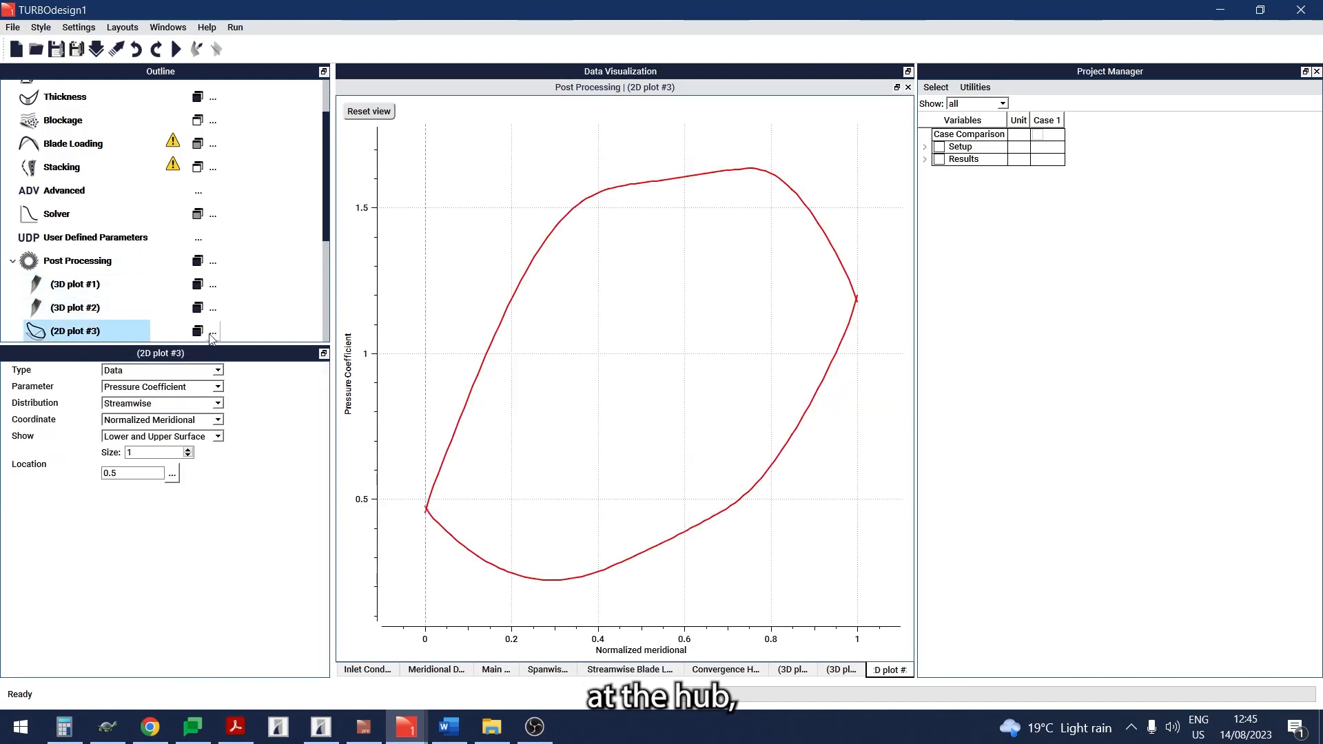
click(183, 388)
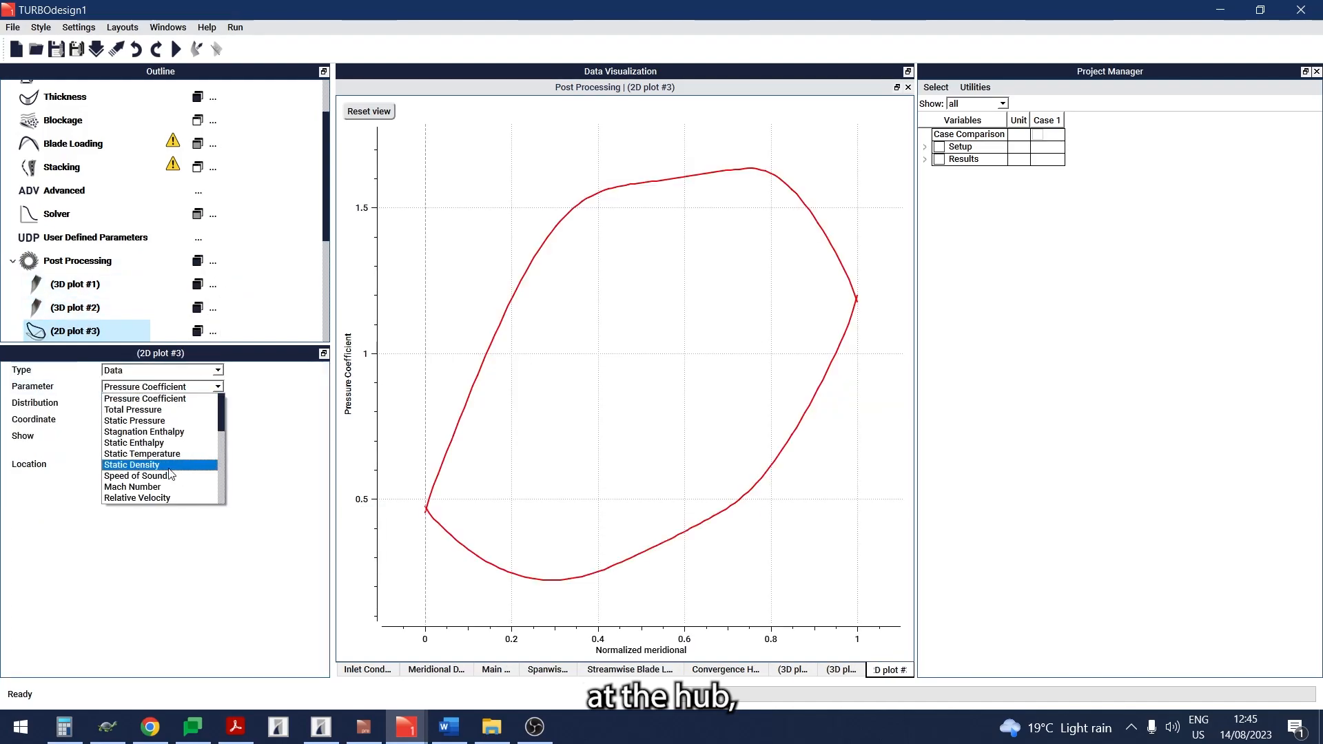
click(155, 487)
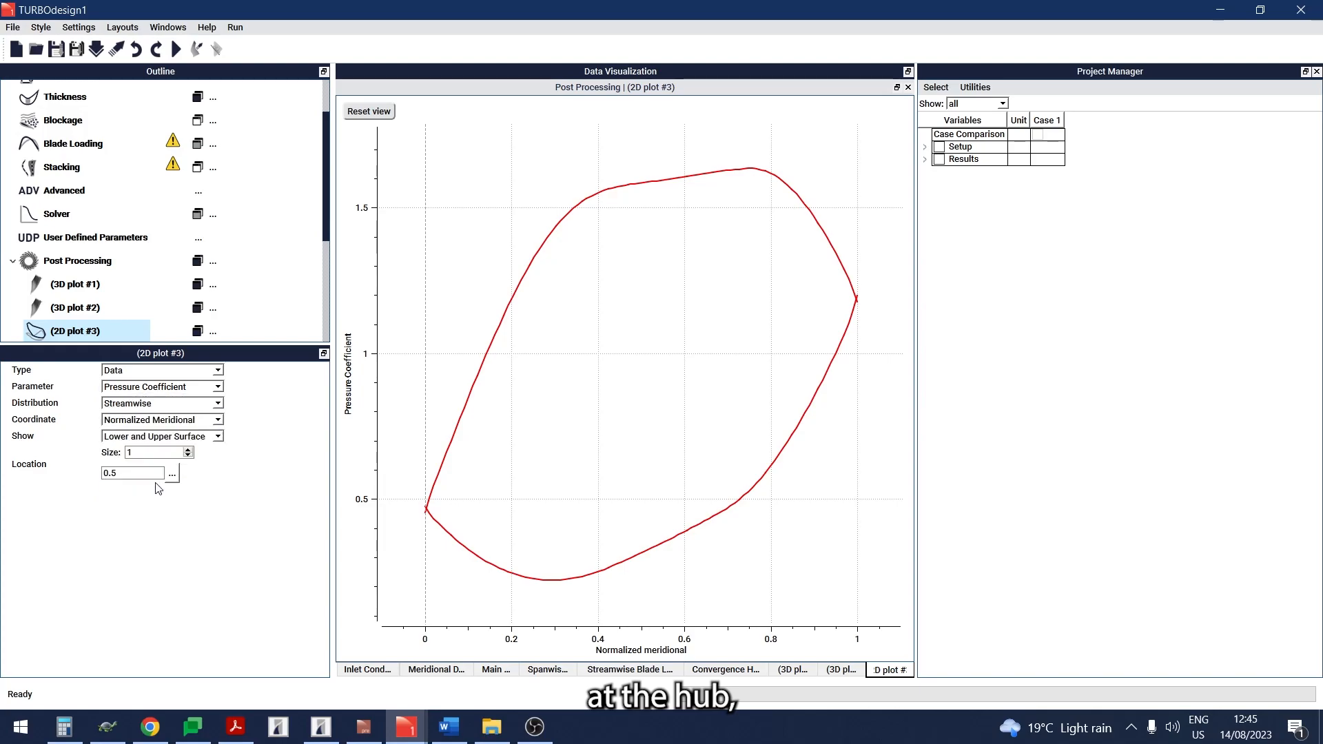
- Plot the 2D curves at three locations, 0.0, 0.5 and 1.0, and change the plotted parameter to Static Pressure
click(188, 450)
click(188, 450)
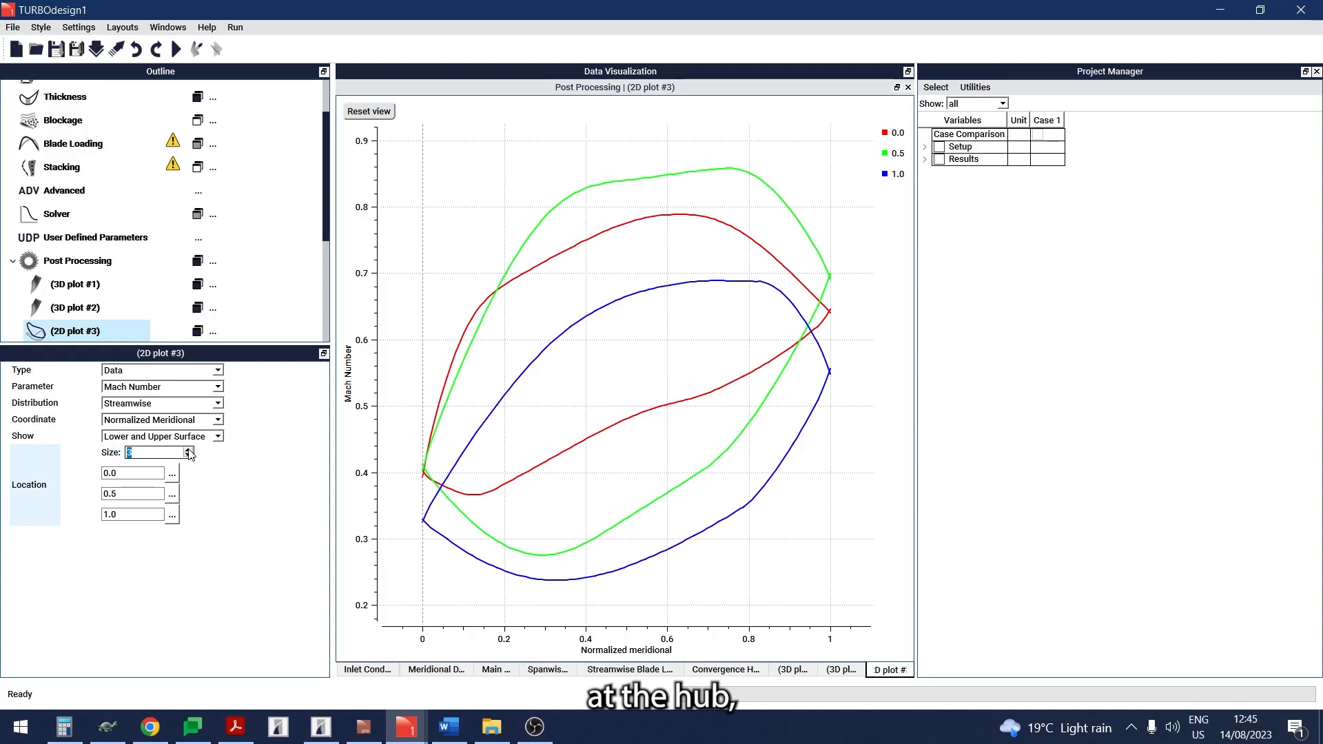
click(833, 543)
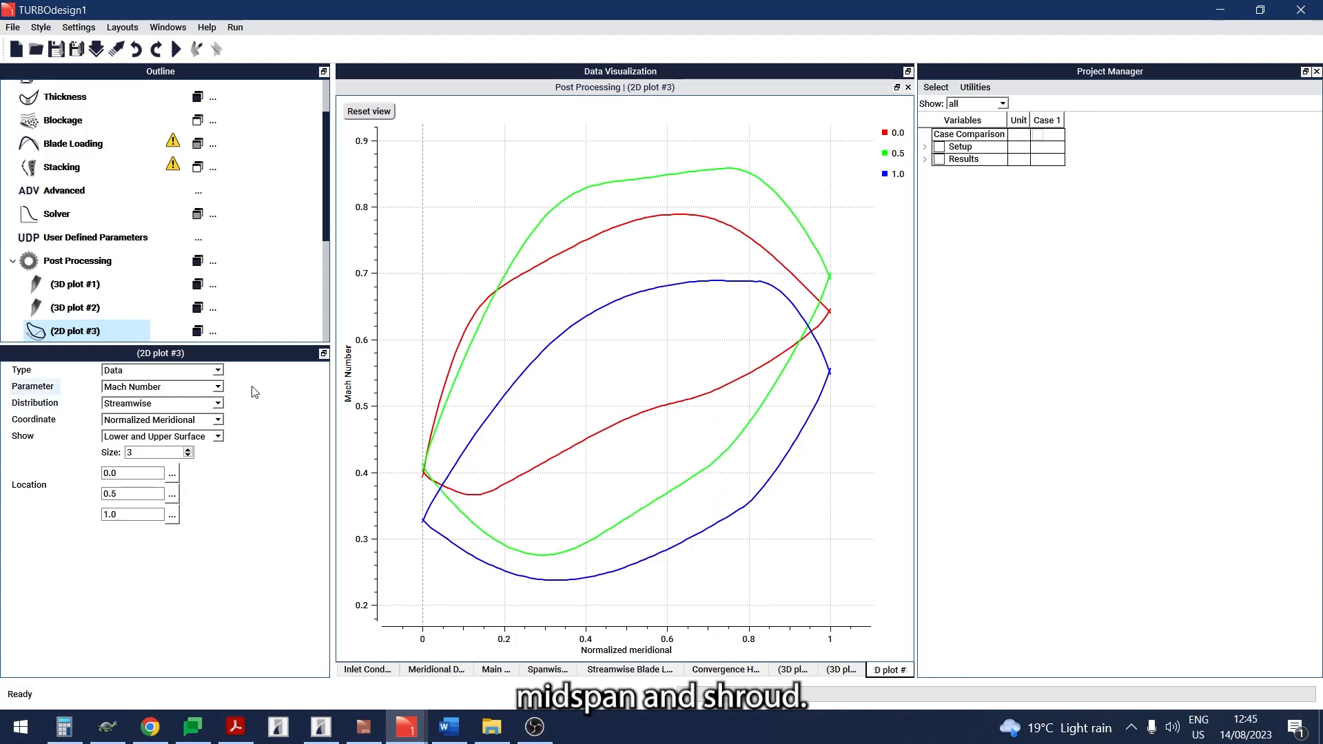
click(217, 388)
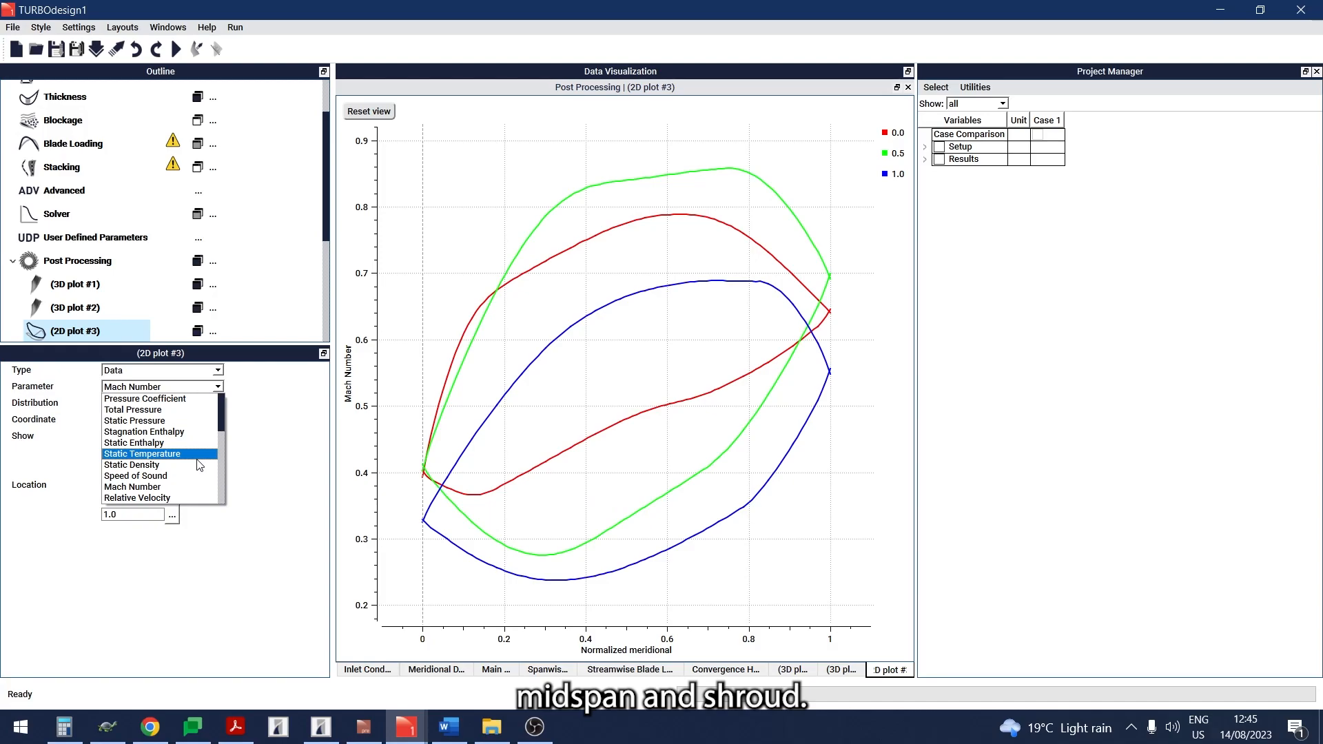
click(181, 423)
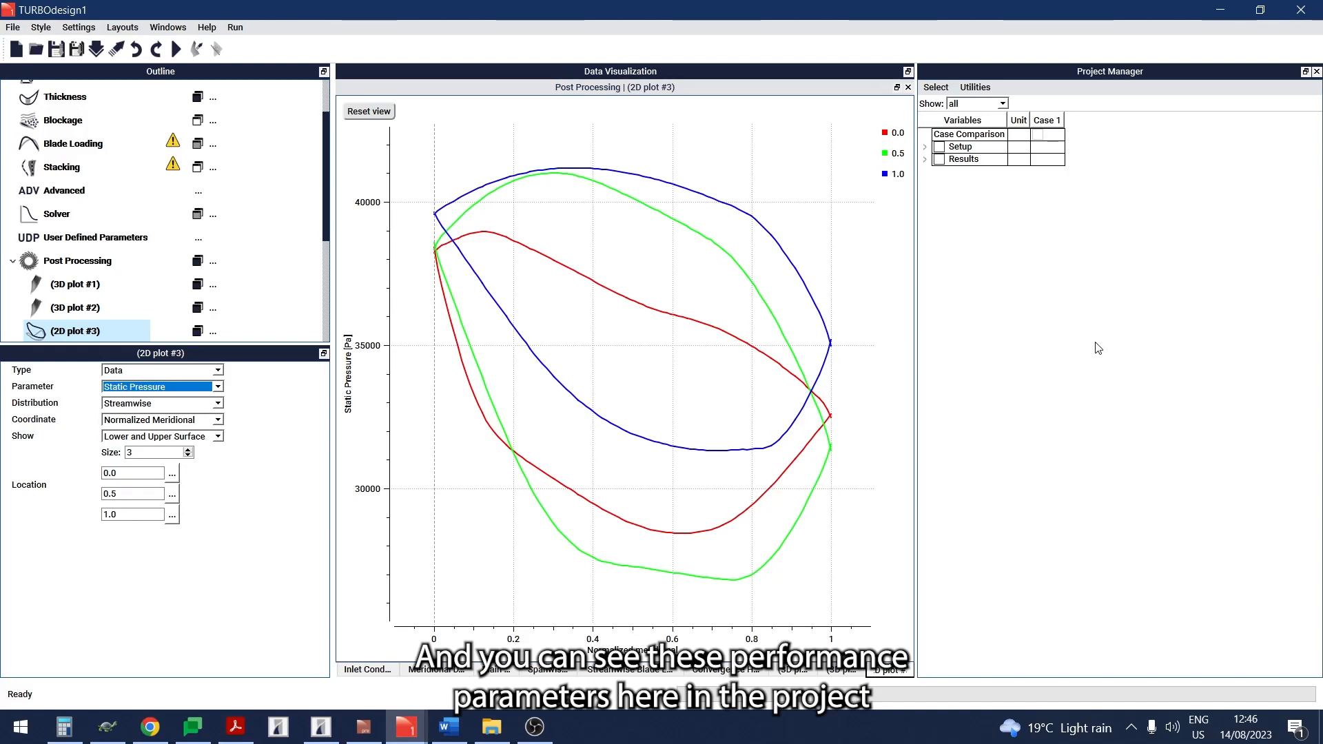
- Expand the performance results down to the flow parameters and mark Max. Blade Surface Mach Number
click(925, 159)
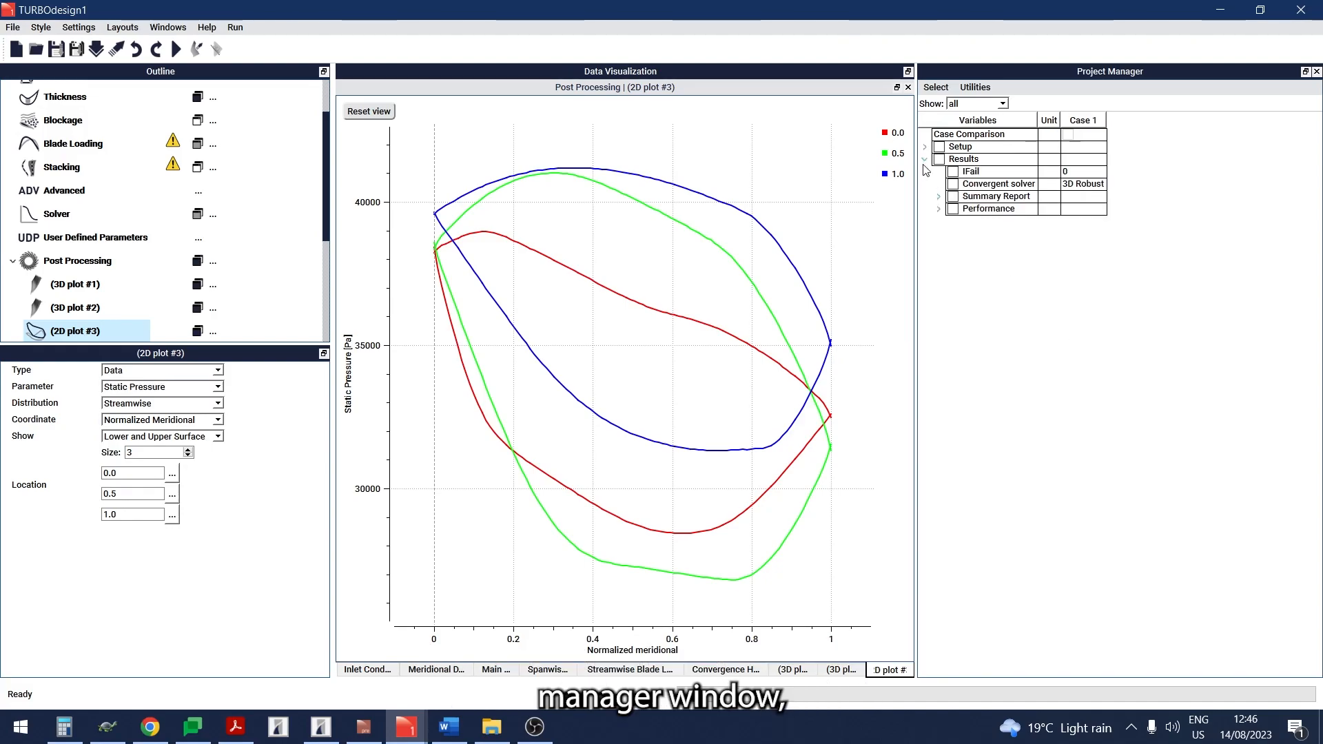
click(939, 210)
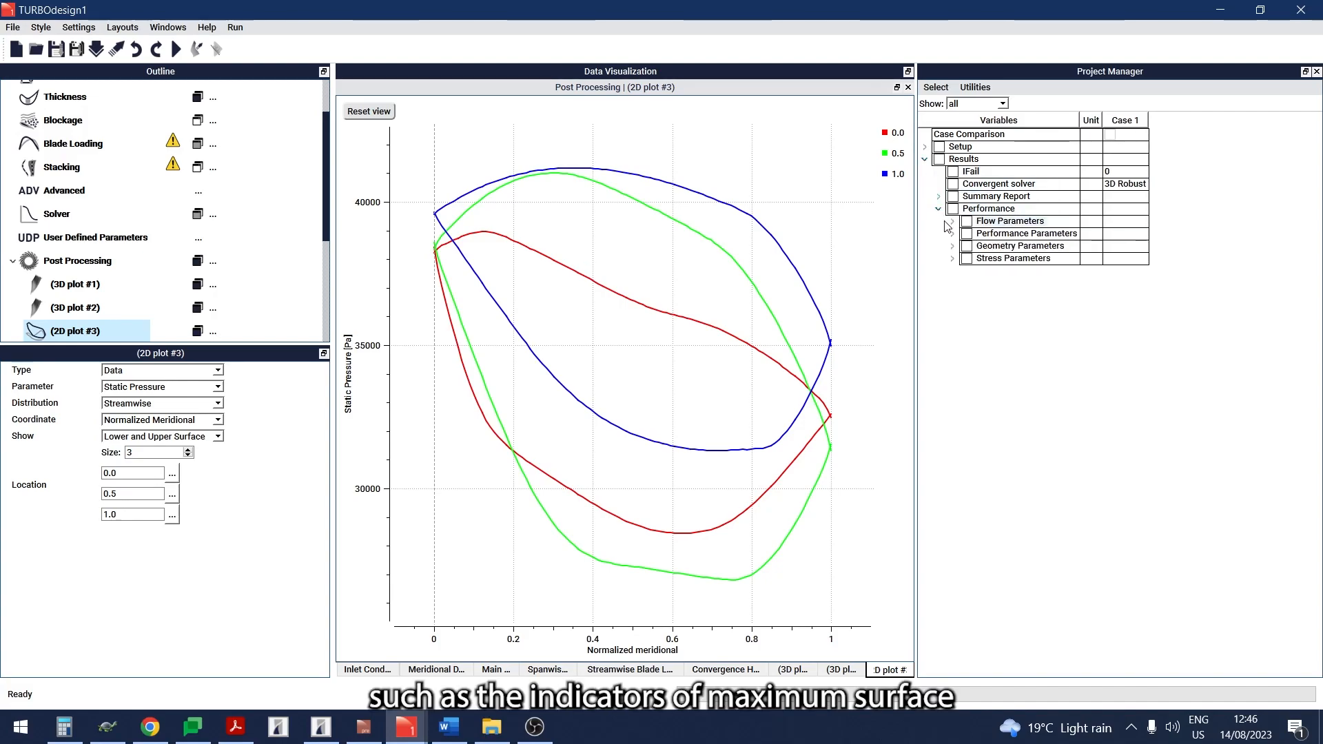
click(954, 222)
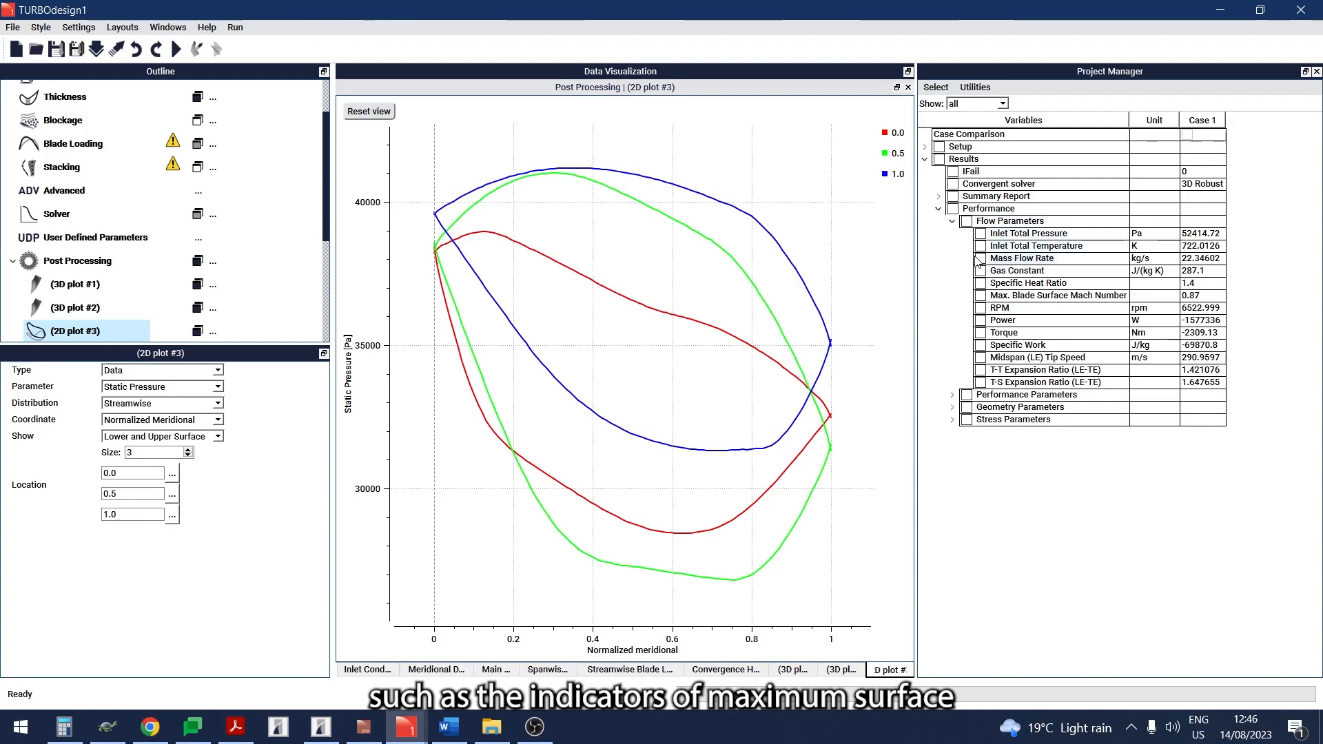
click(981, 296)
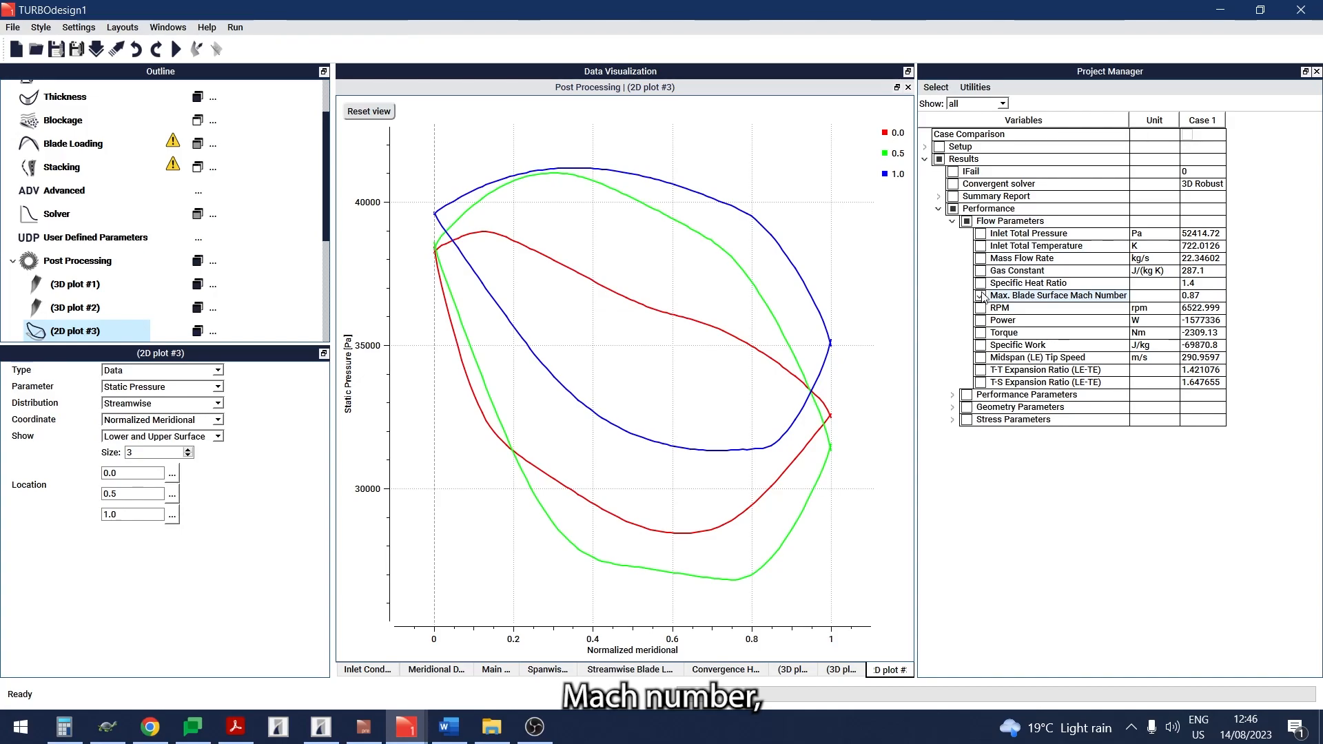
- Mark DiffusionRatio, ProfileLoss_t and EndWallLoss among the performance parameters
click(953, 396)
click(980, 419)
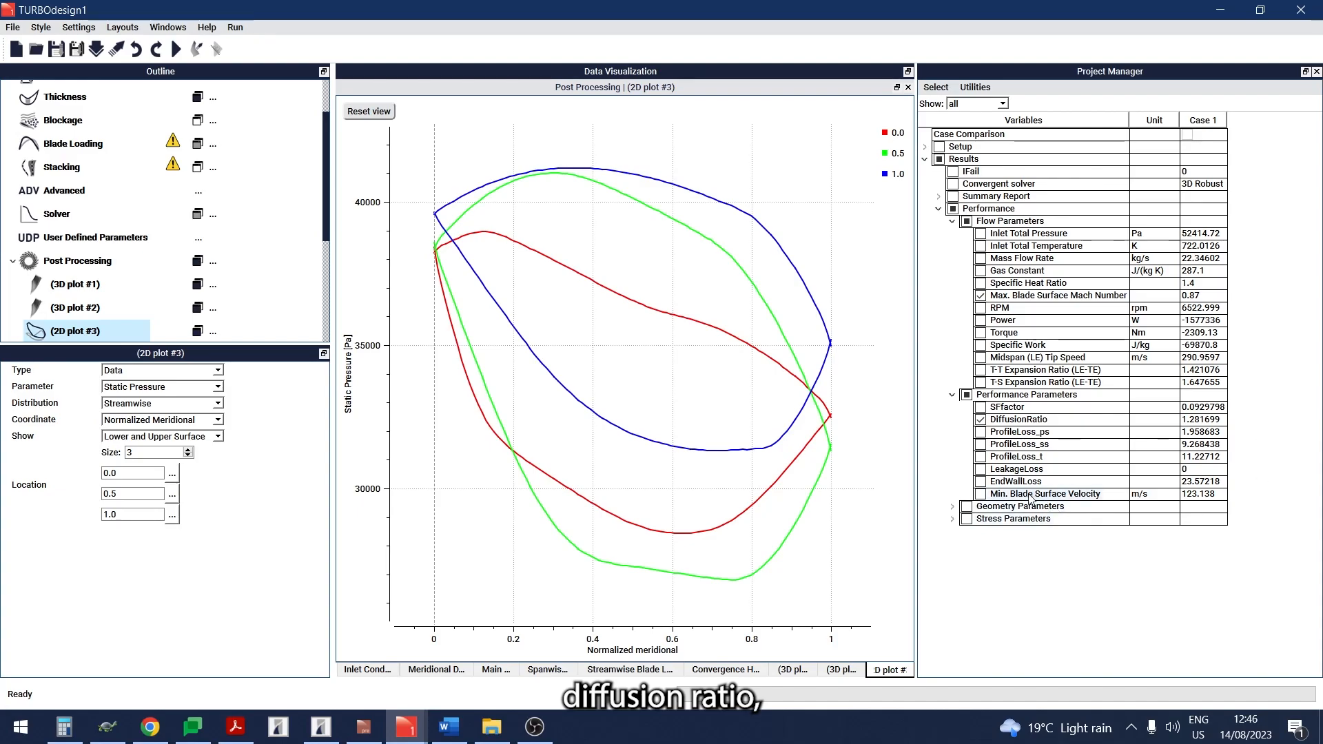
click(980, 457)
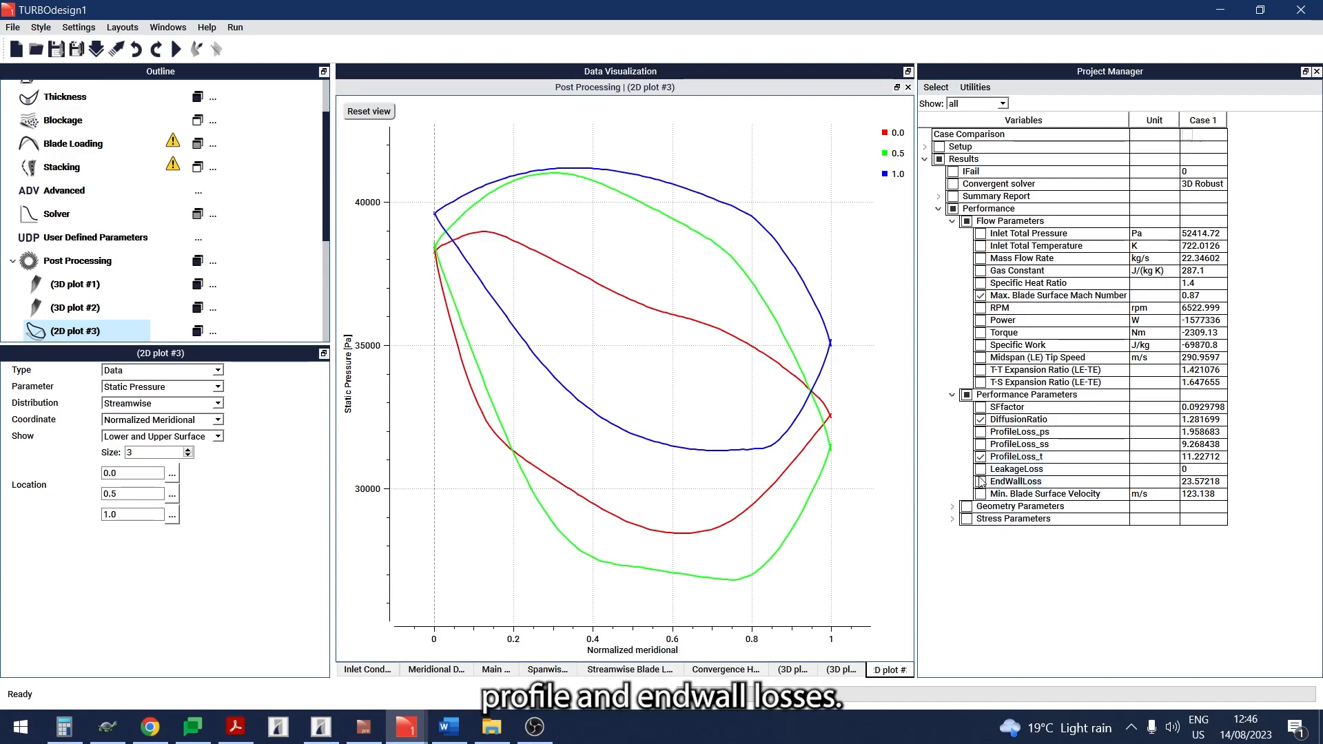
- Mark the geometry parameters Throat and MaxLean and the stress parameters CentrifugalStressHub and ABladek3
click(953, 506)
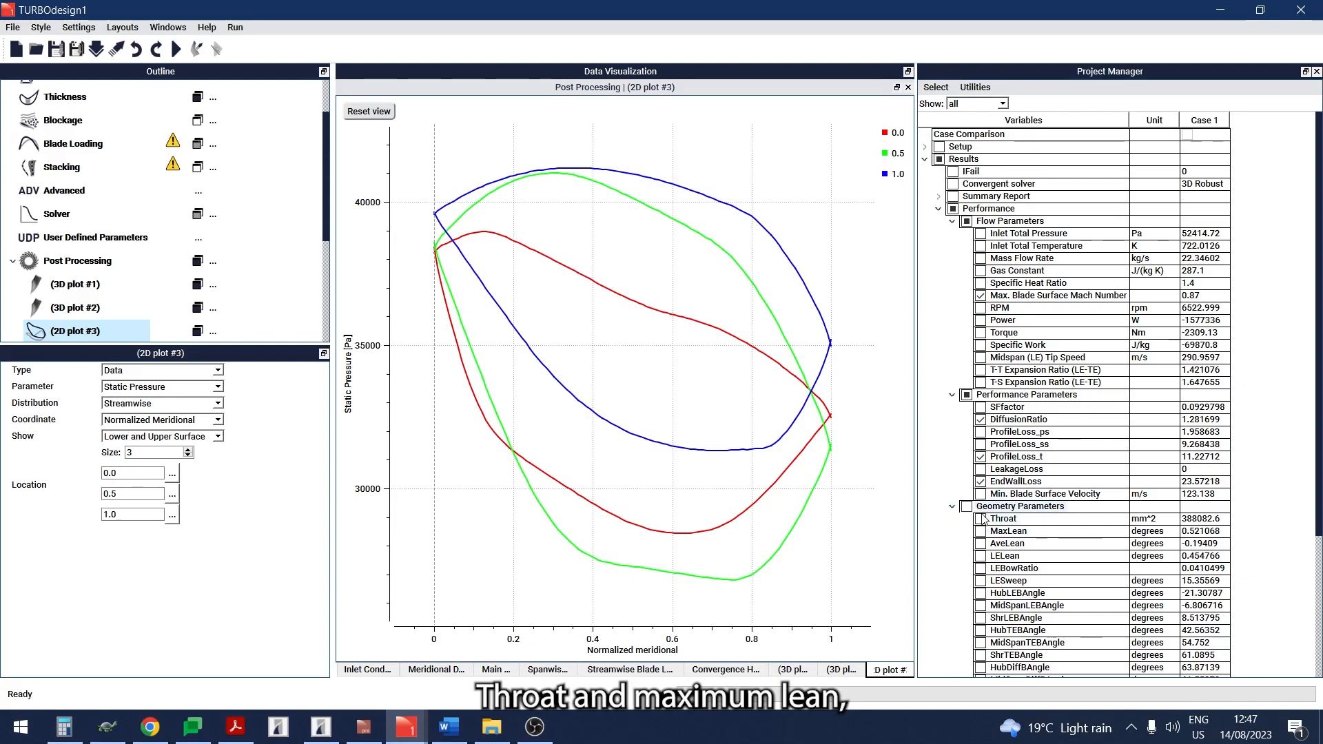
click(981, 520)
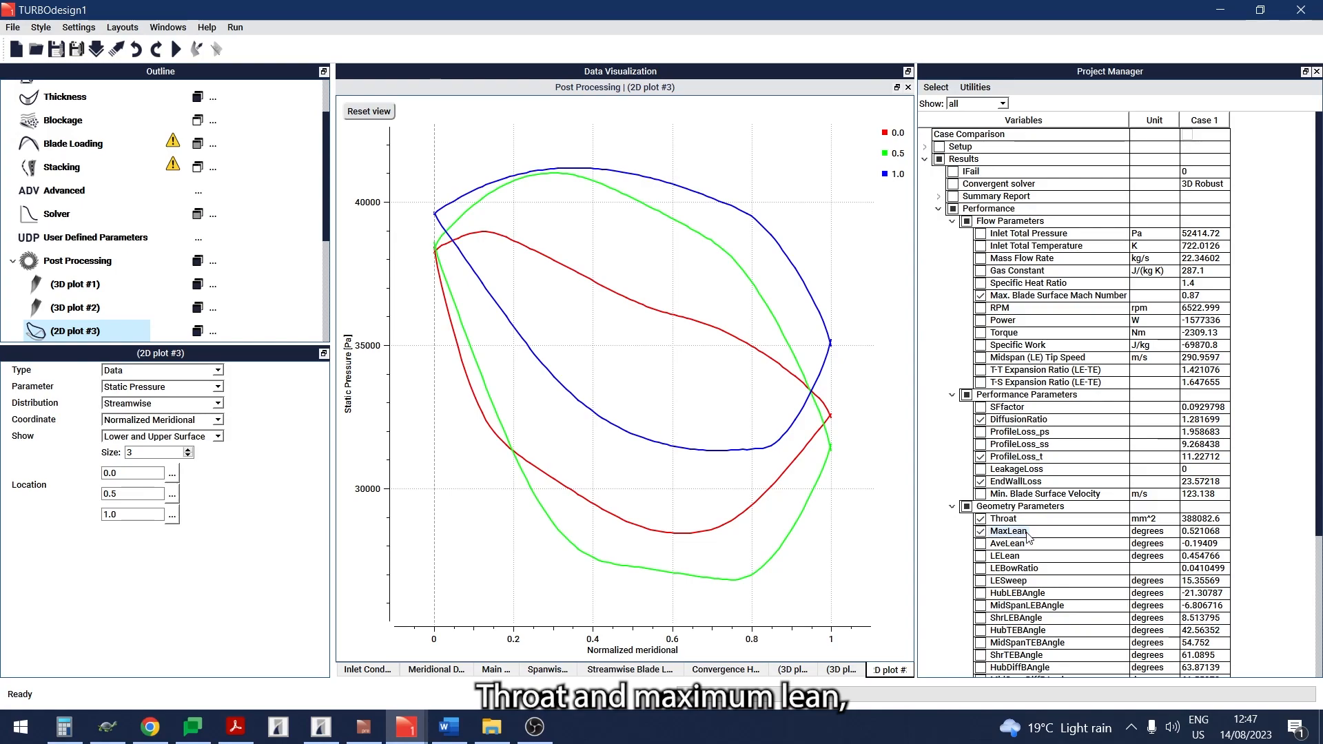
scroll(1207, 625, down, 5)
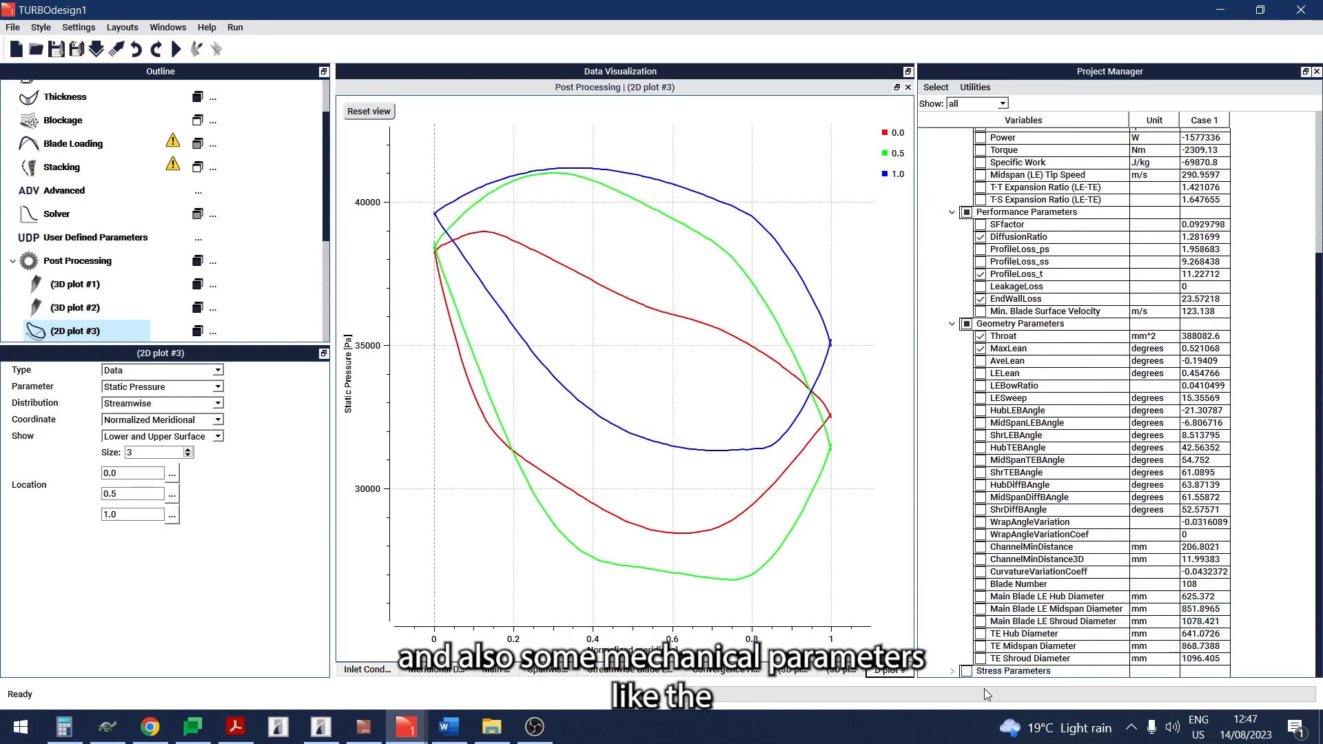
click(952, 671)
scroll(980, 662, down, 1)
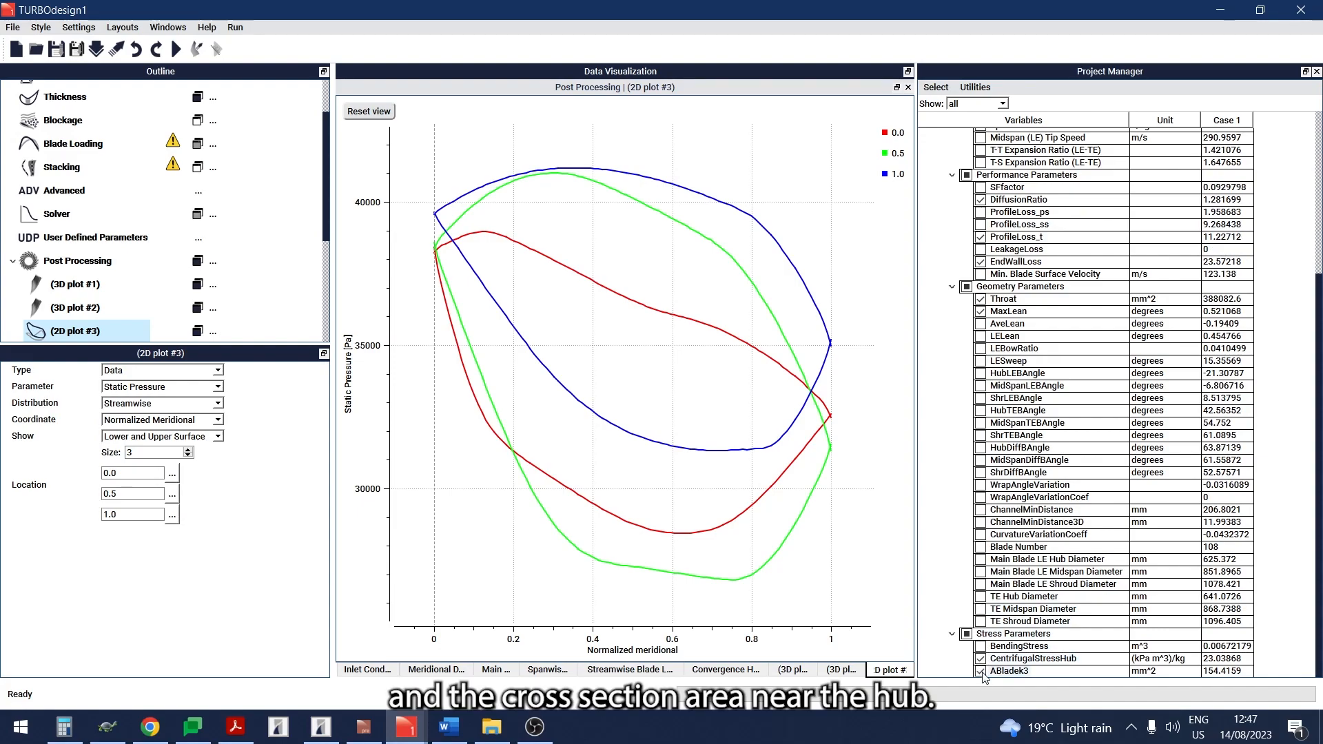
- Filter the project variables to show only the checked ones
scroll(1000, 523, up, 1)
scroll(1001, 522, up, 5)
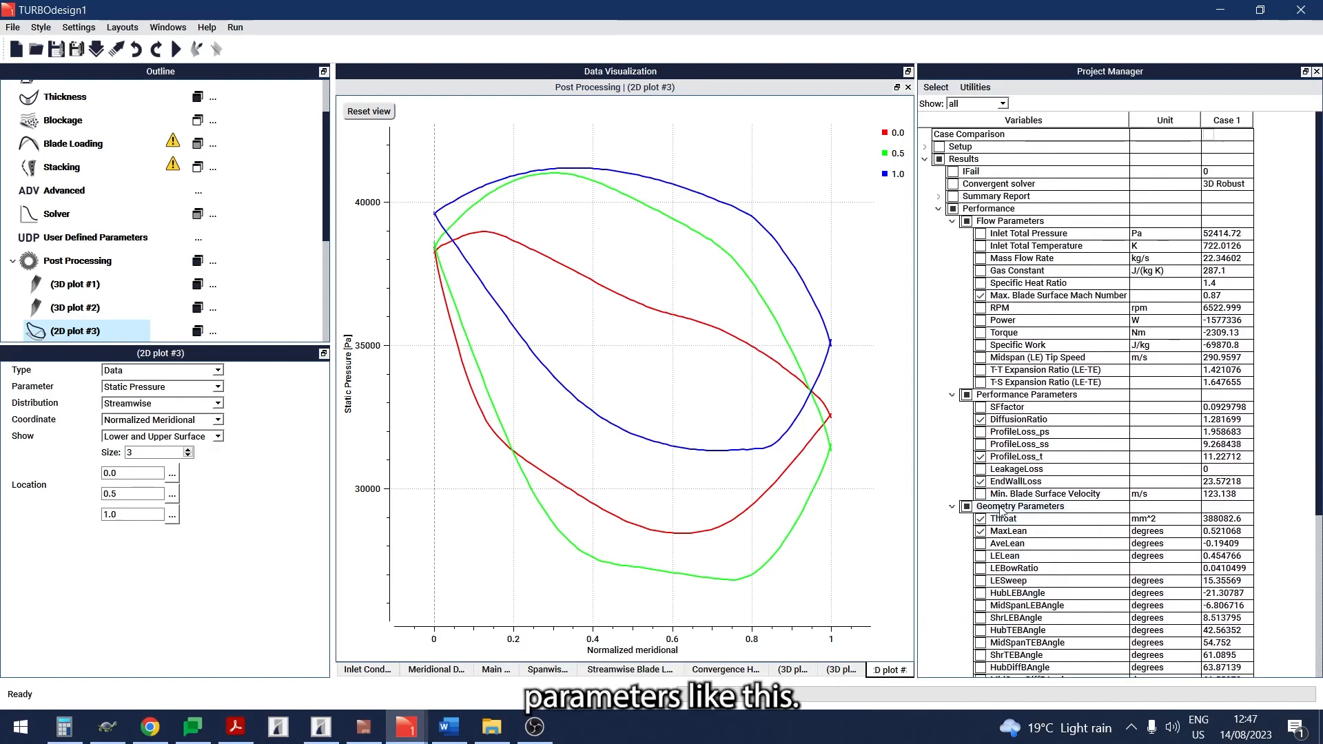
click(1003, 104)
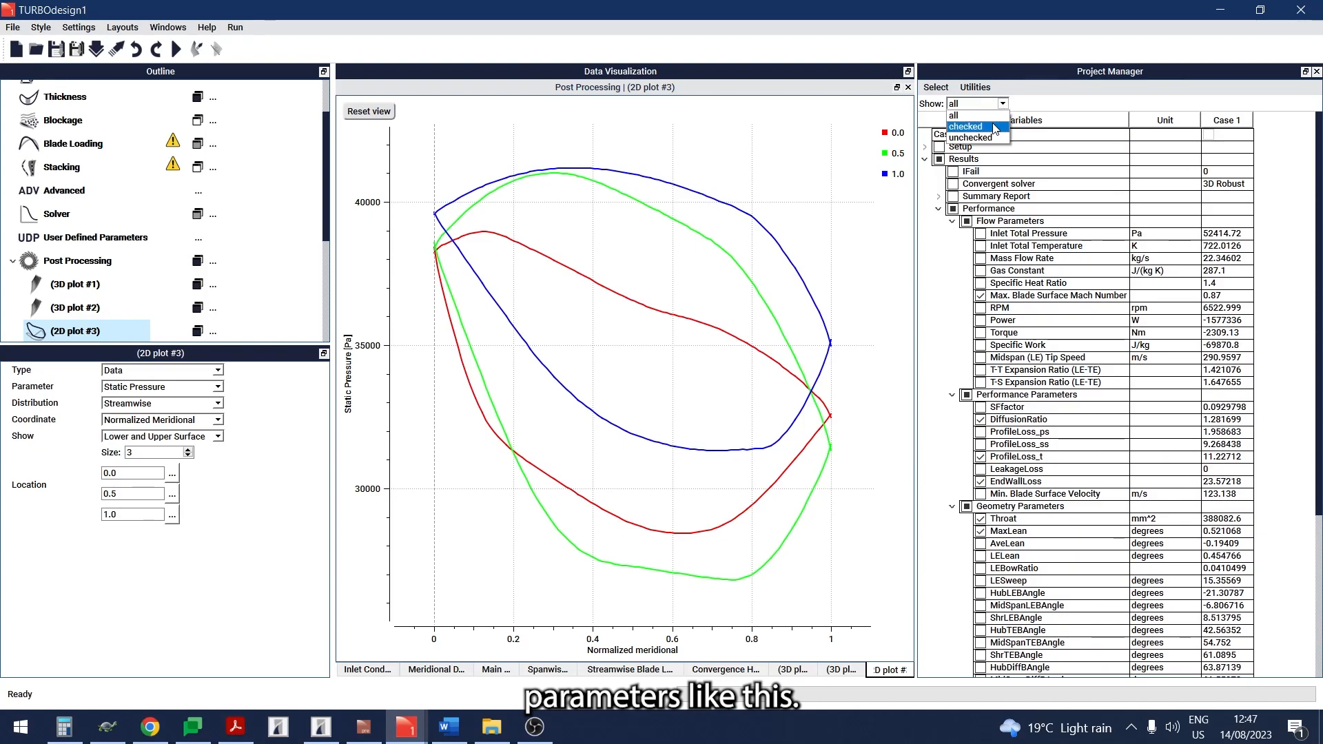
click(996, 126)
click(1179, 504)
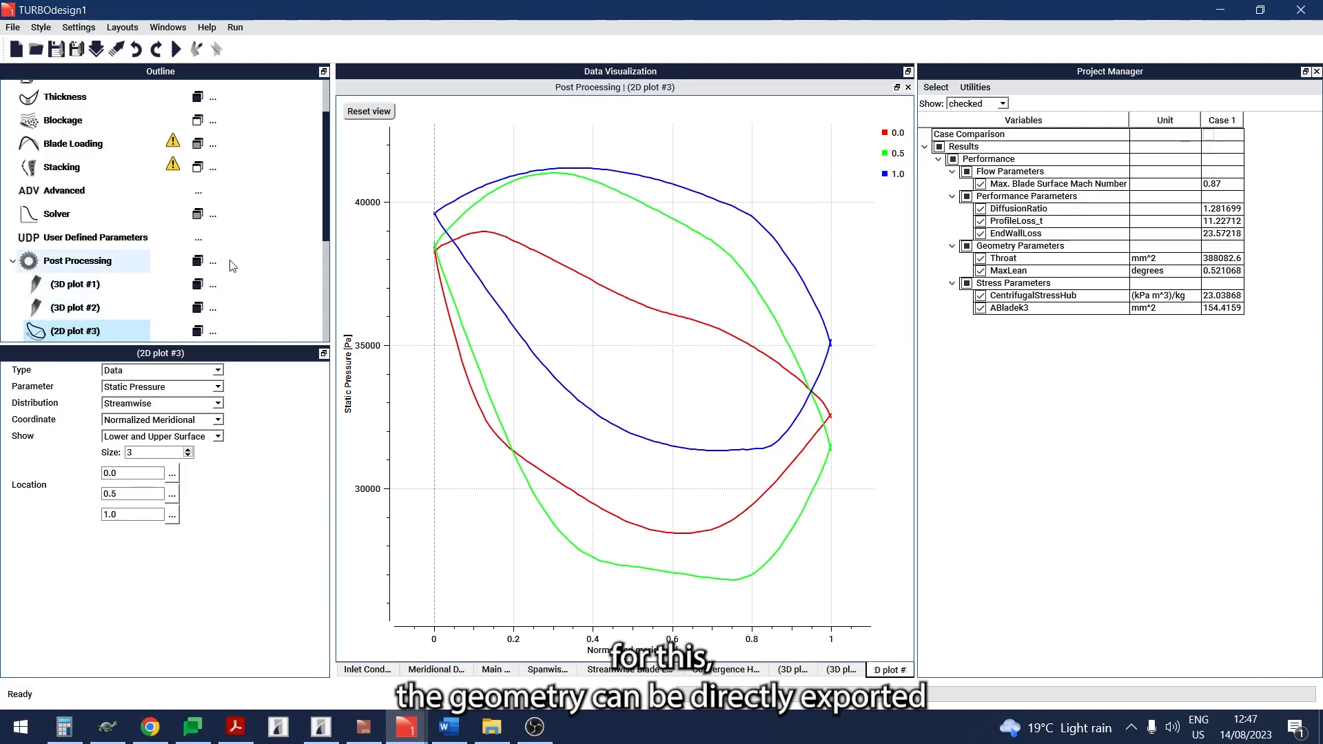
- Set the export domain type to CFD single passage
scroll(233, 265, down, 3)
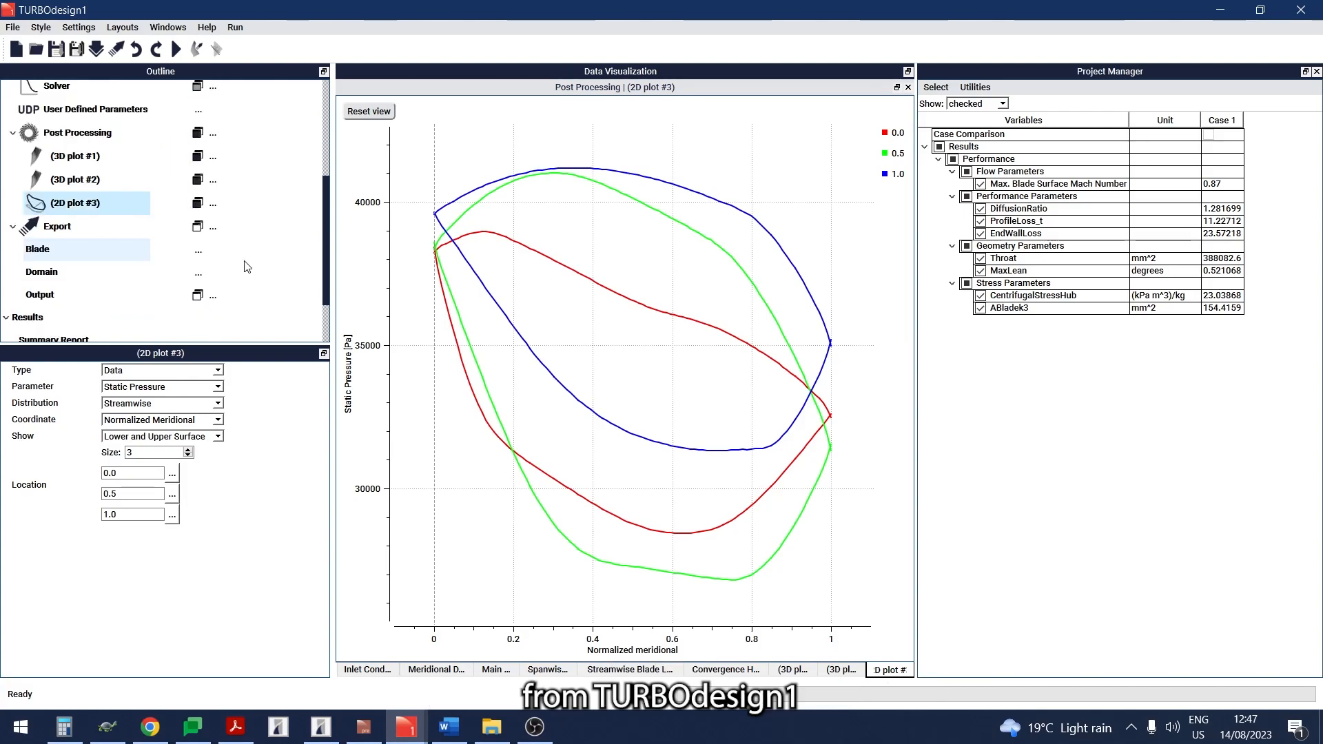
click(131, 204)
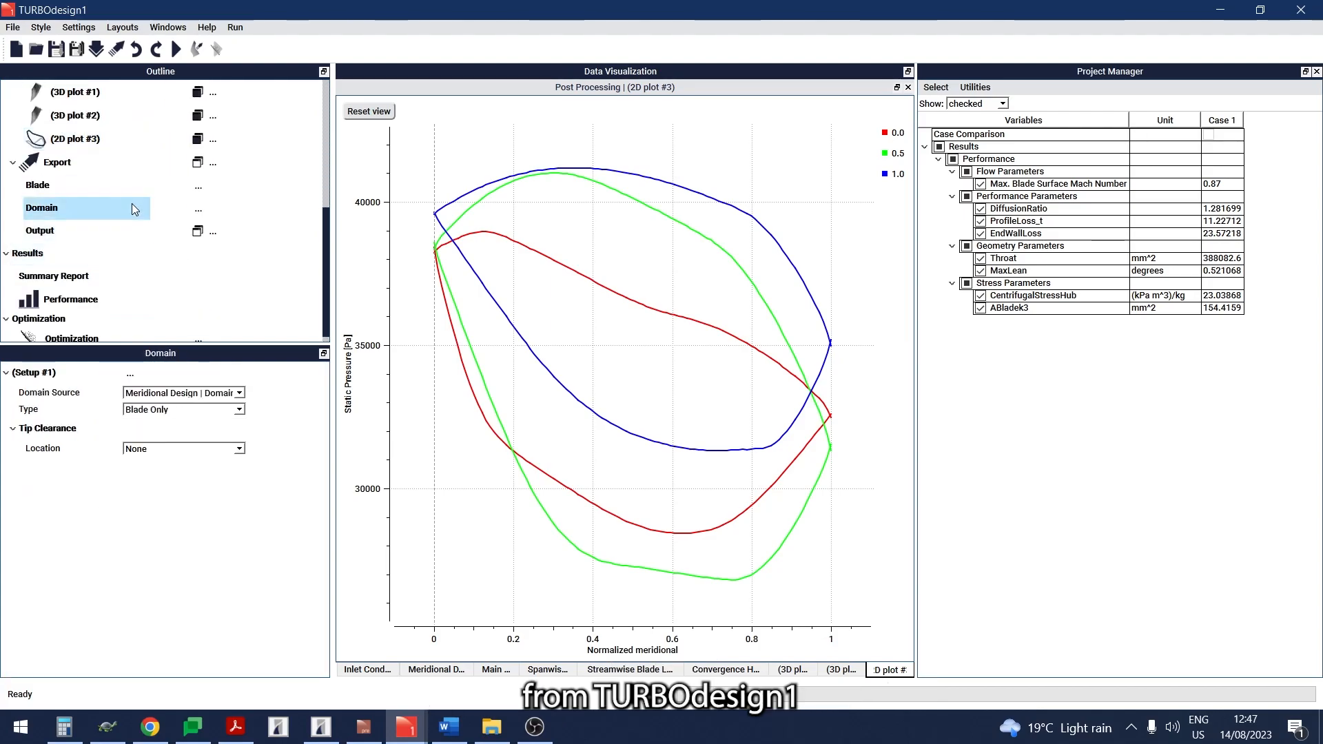
click(176, 415)
click(172, 435)
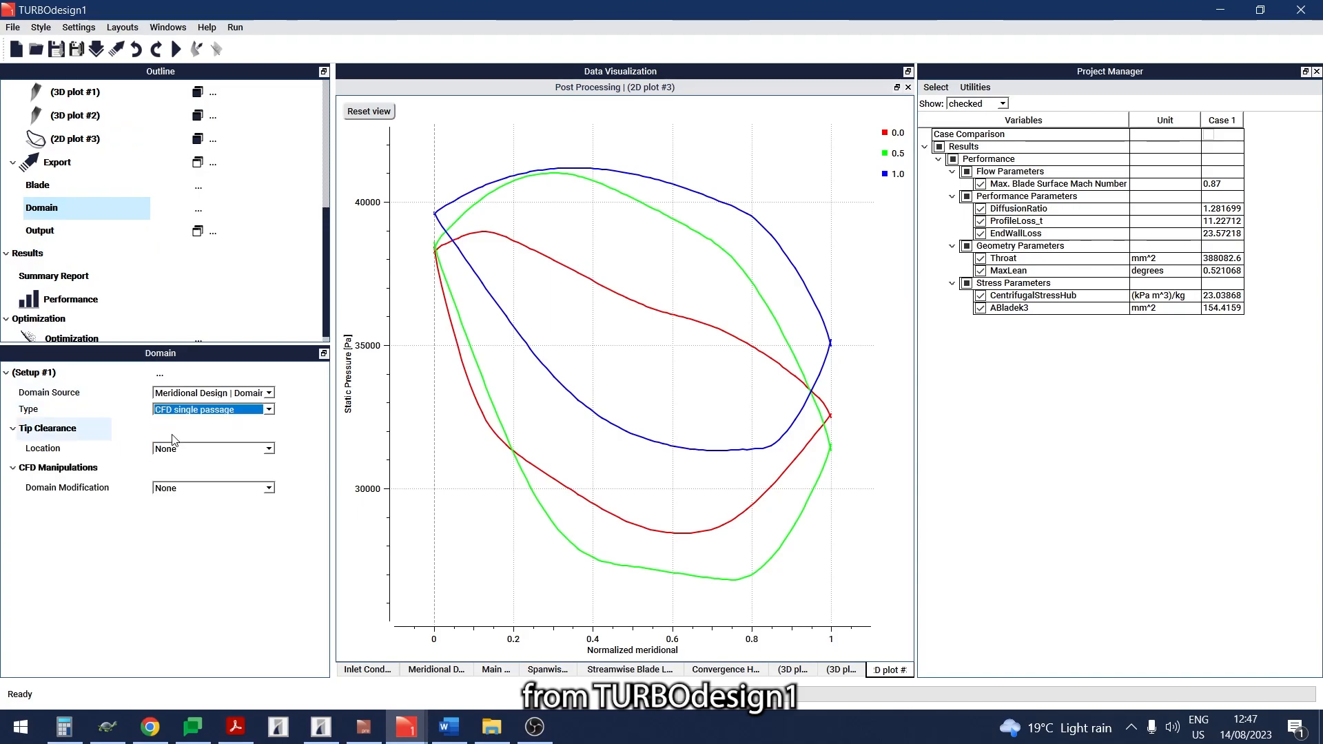
- Open the export output settings and review the available output formats
click(100, 234)
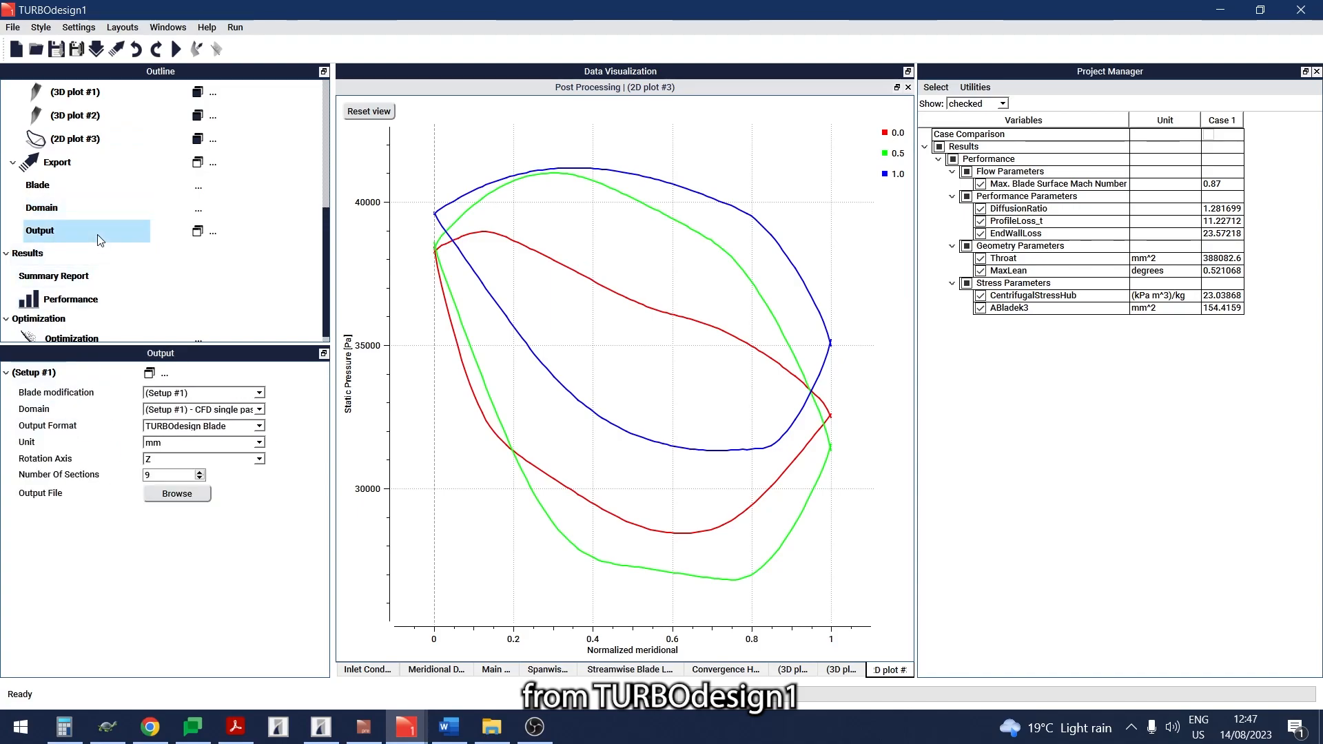
click(166, 427)
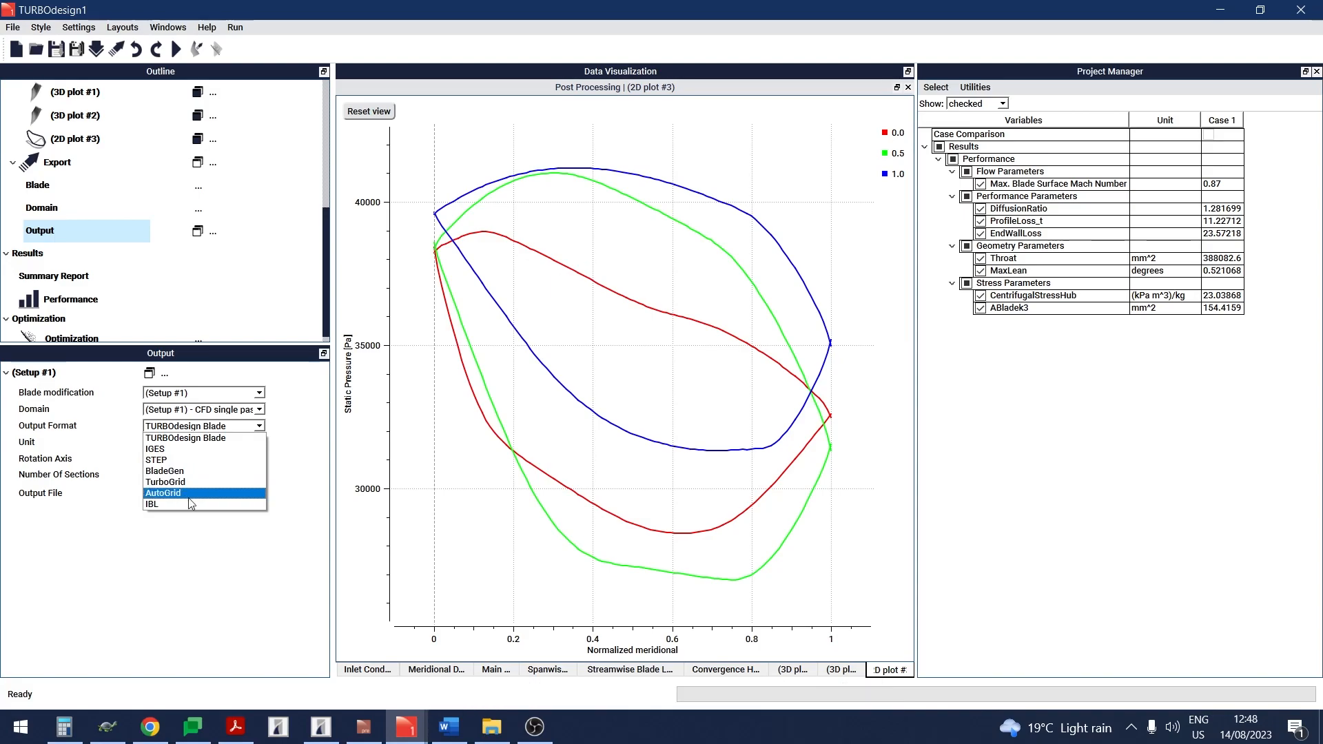
click(188, 599)
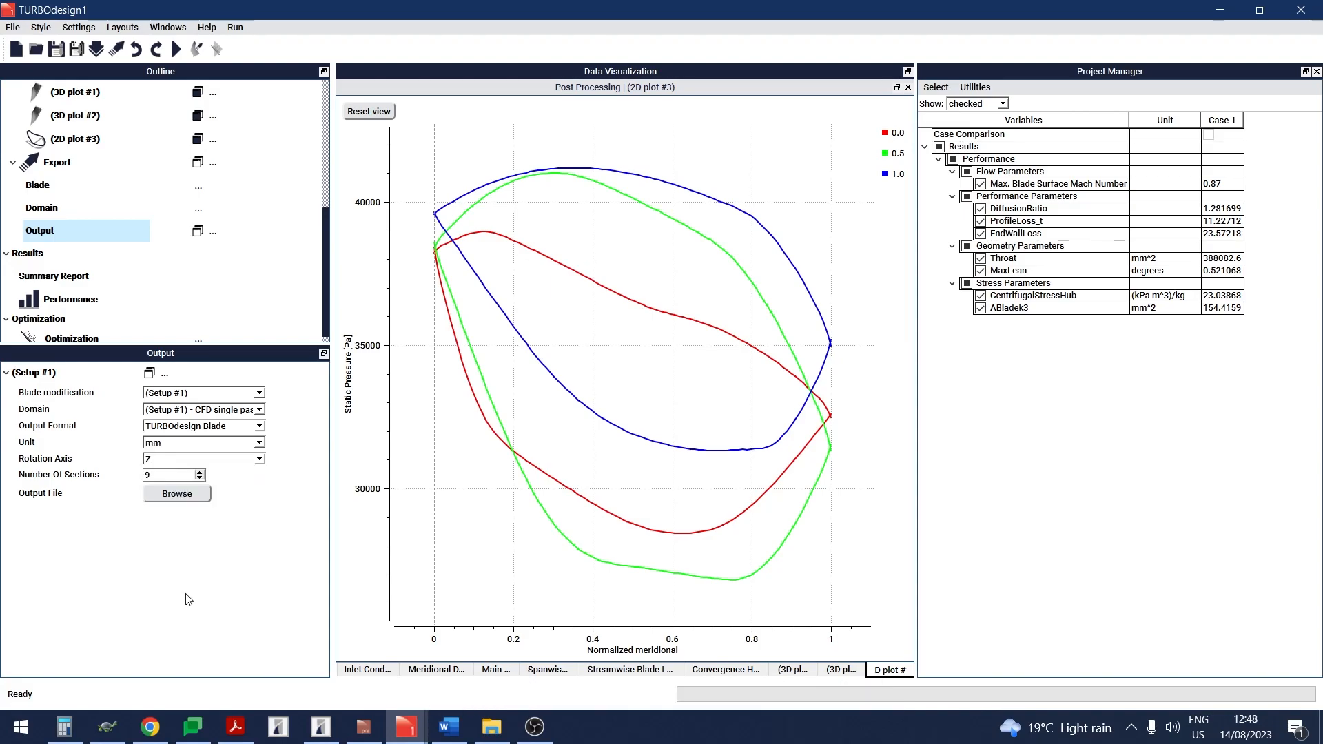